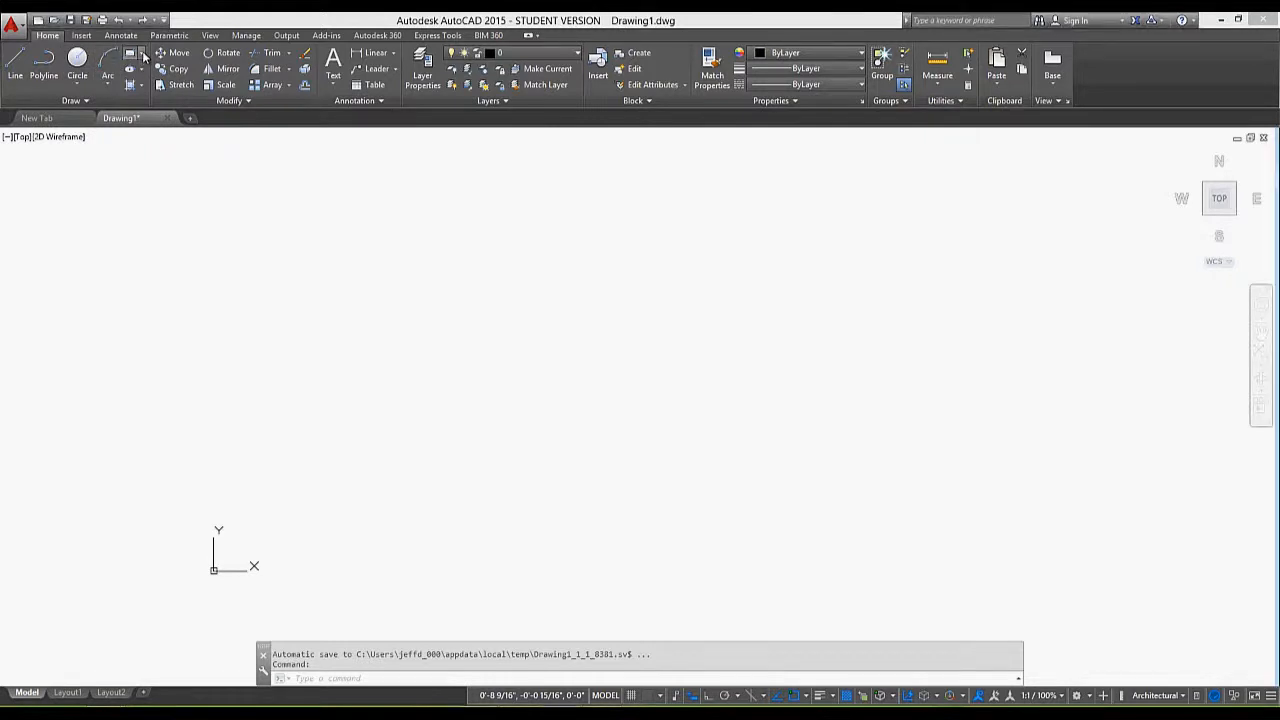
# Examine the available drawing variants of the circle, rectangle and ellipse tools
pyautogui.click(142, 54)
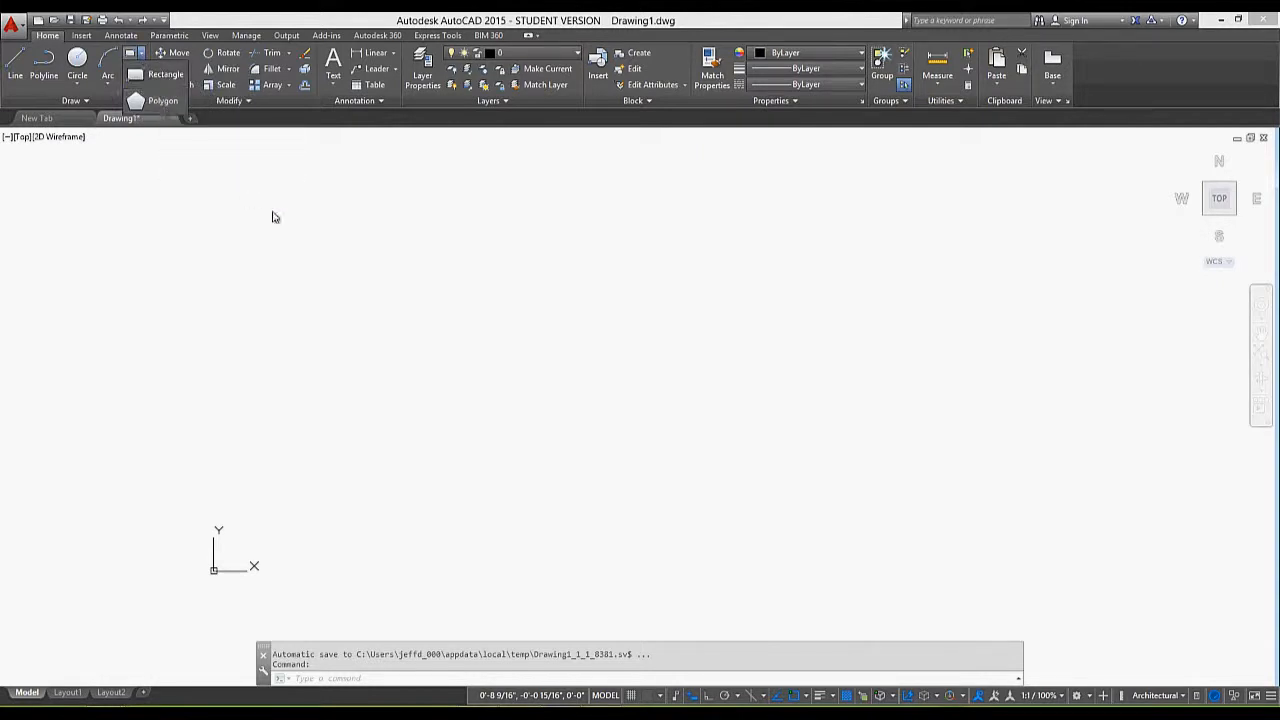
pyautogui.click(80, 88)
pyautogui.click(79, 87)
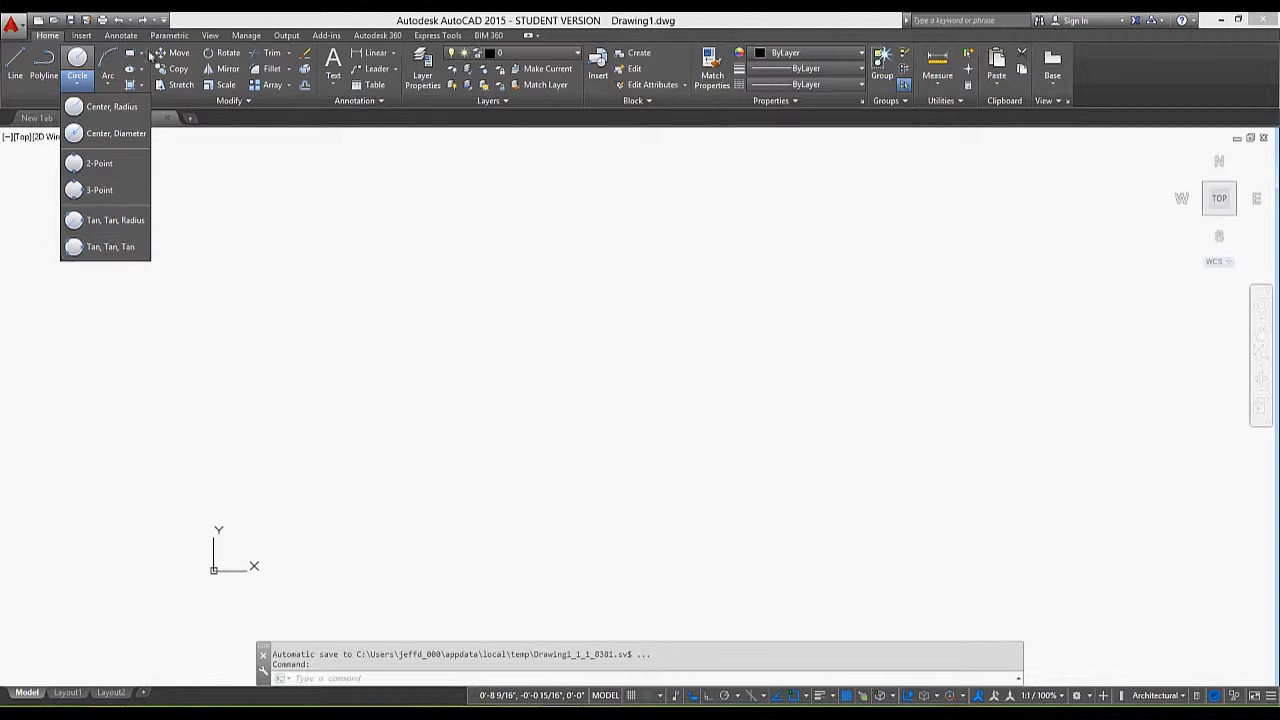
pyautogui.click(142, 54)
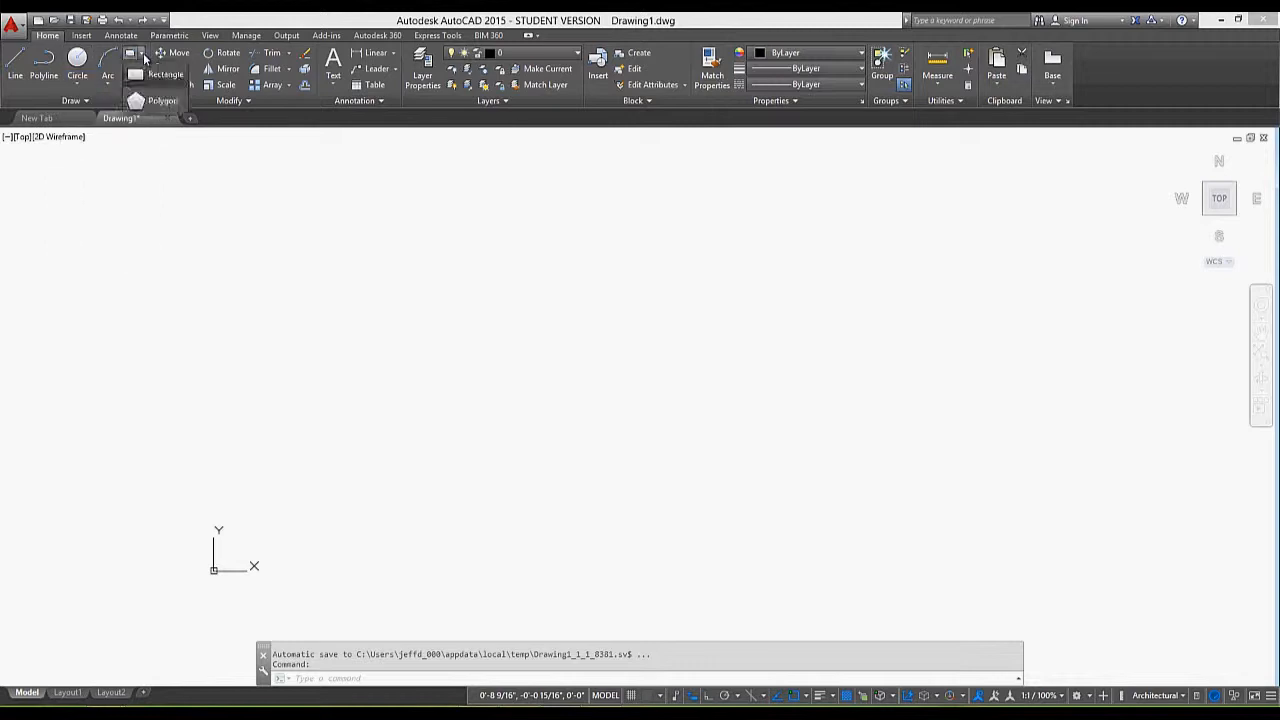
pyautogui.click(216, 173)
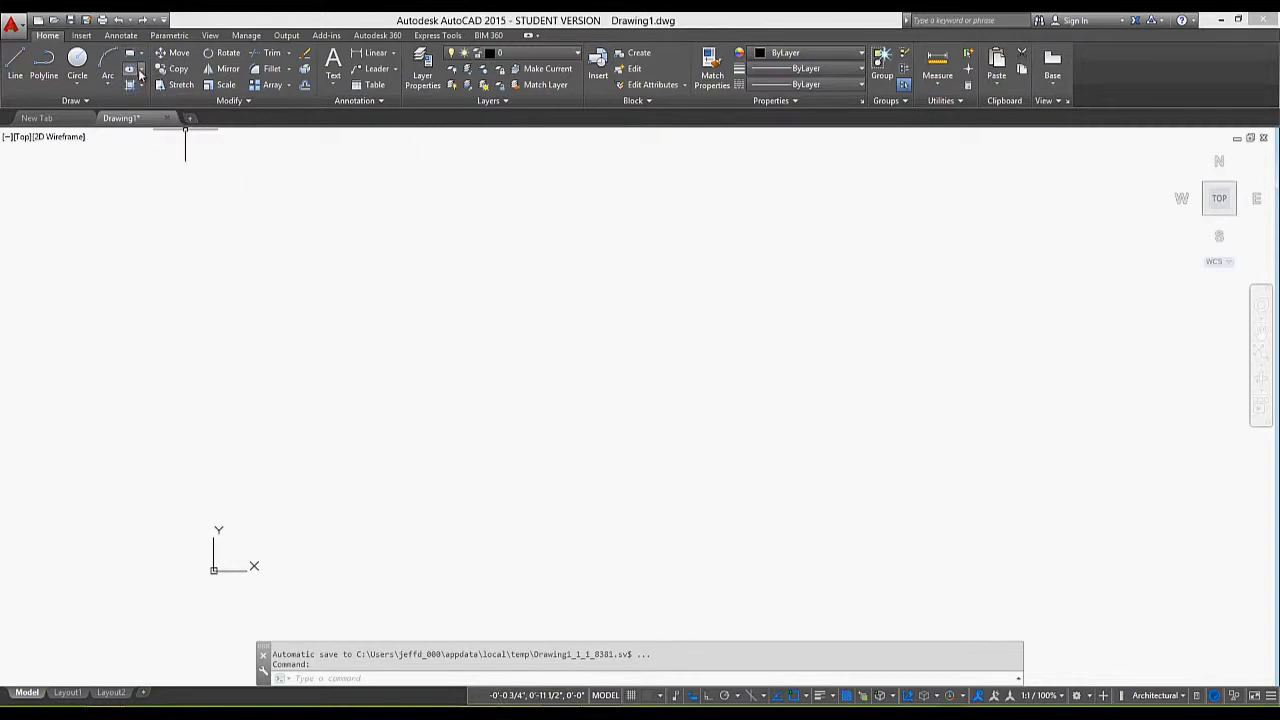
pyautogui.click(141, 70)
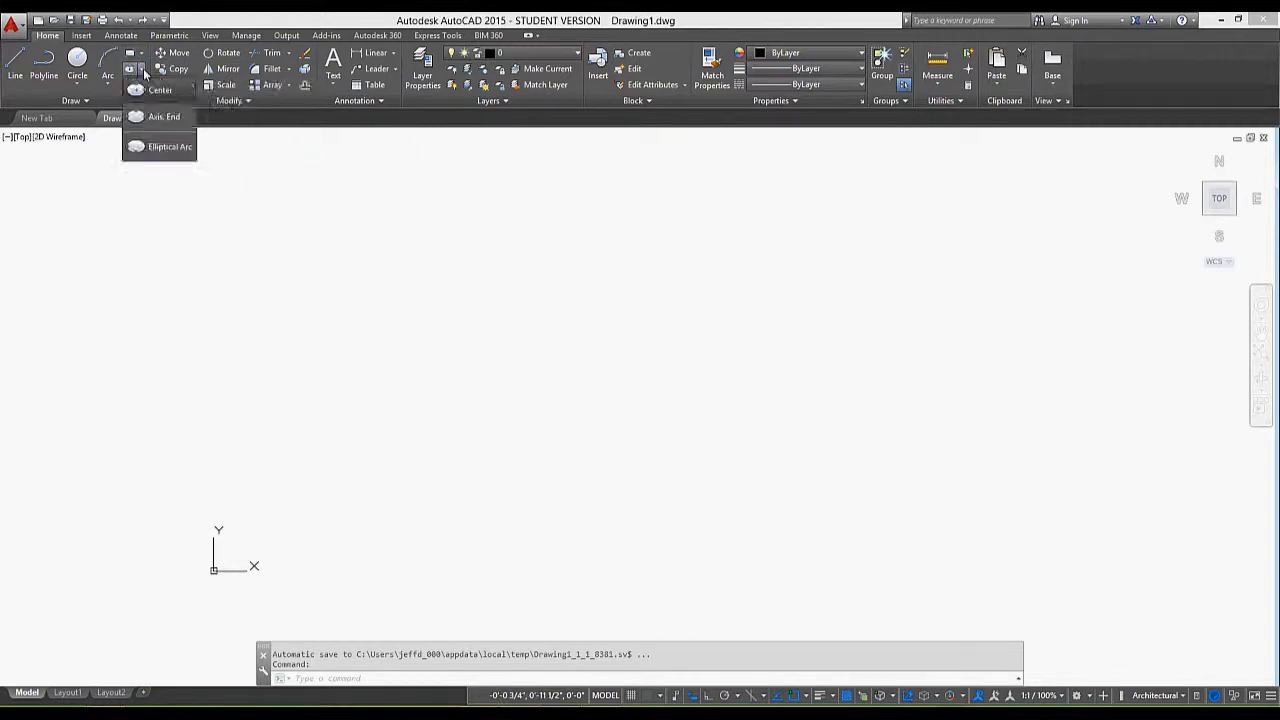
pyautogui.click(318, 196)
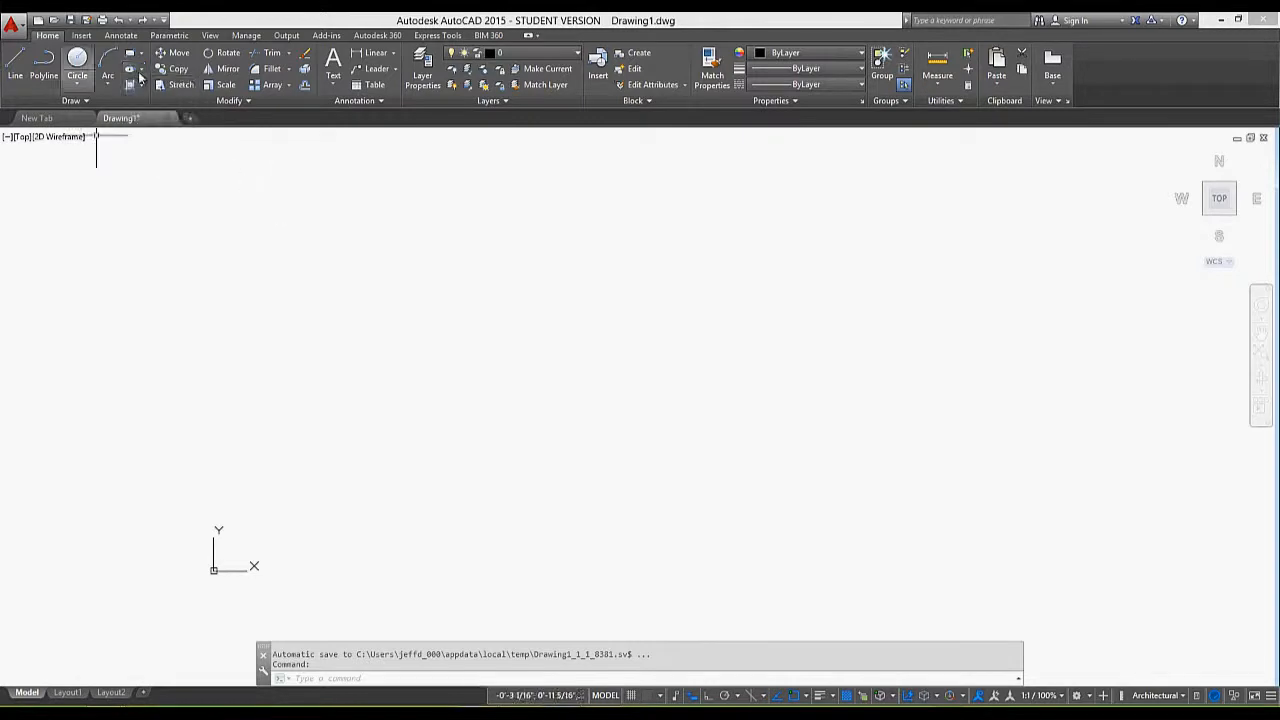
pyautogui.click(96, 101)
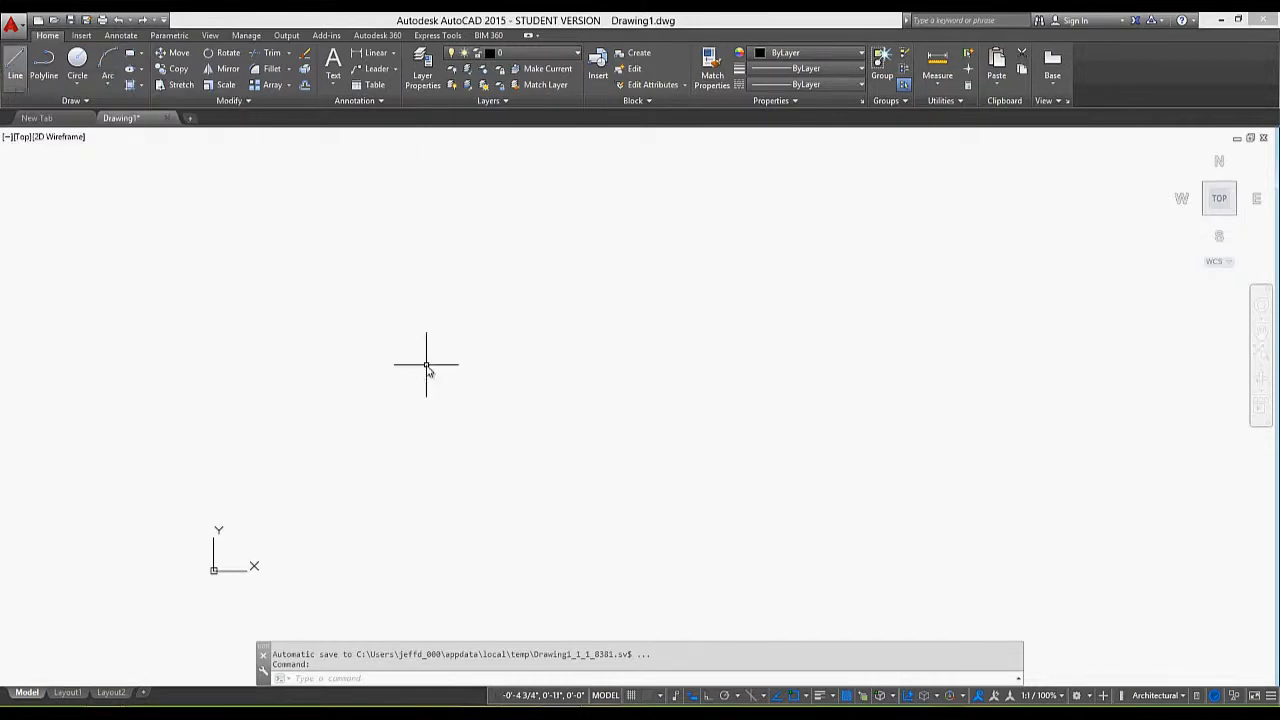
pyautogui.write('LINE')
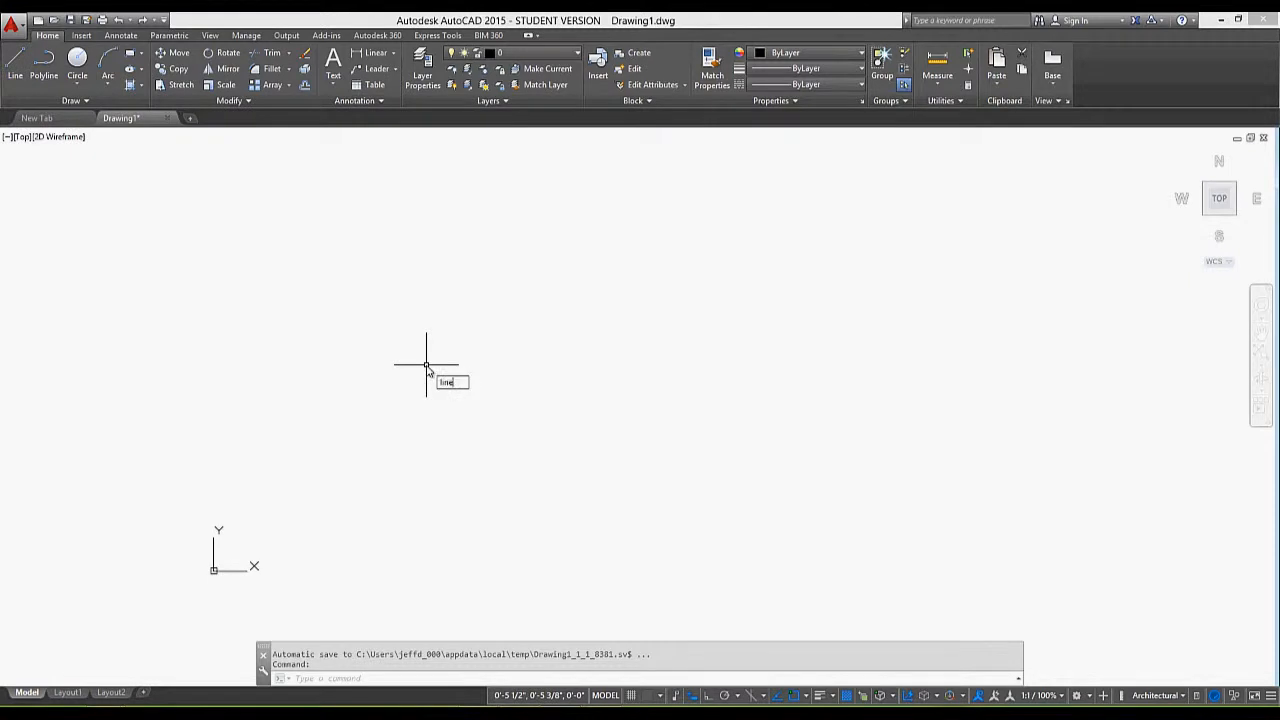
pyautogui.press('Return')
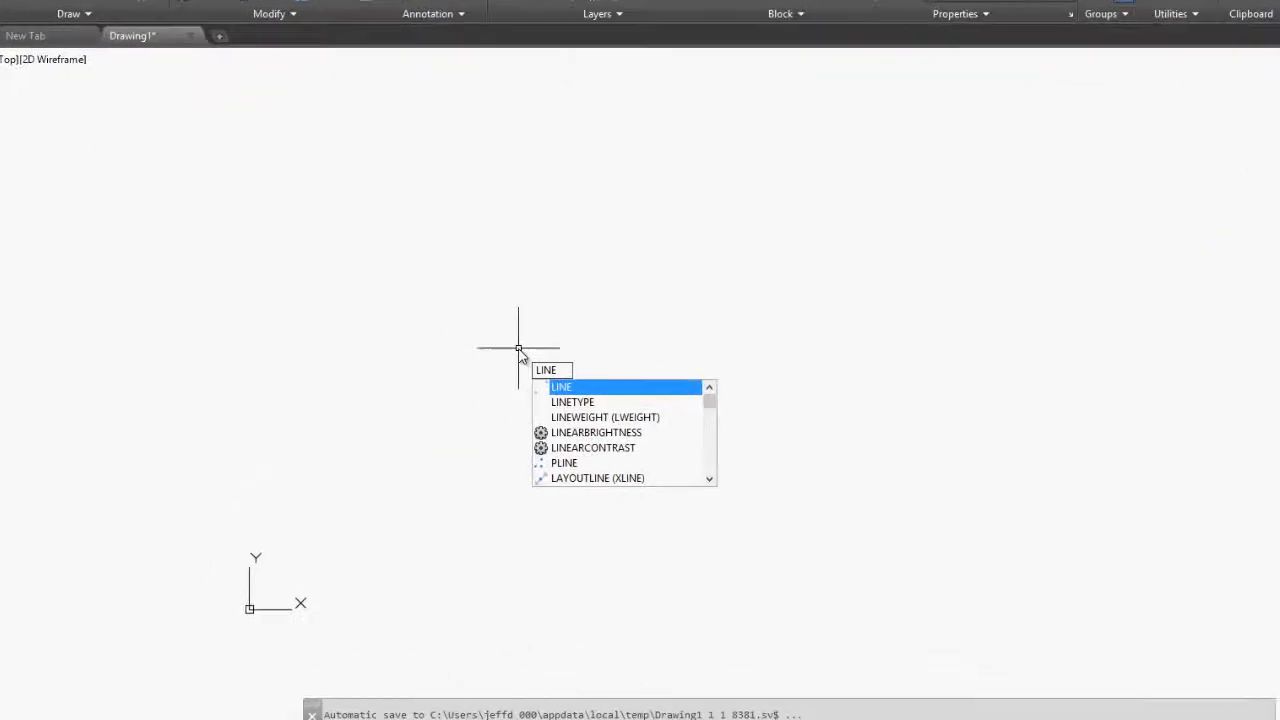
pyautogui.write('L')
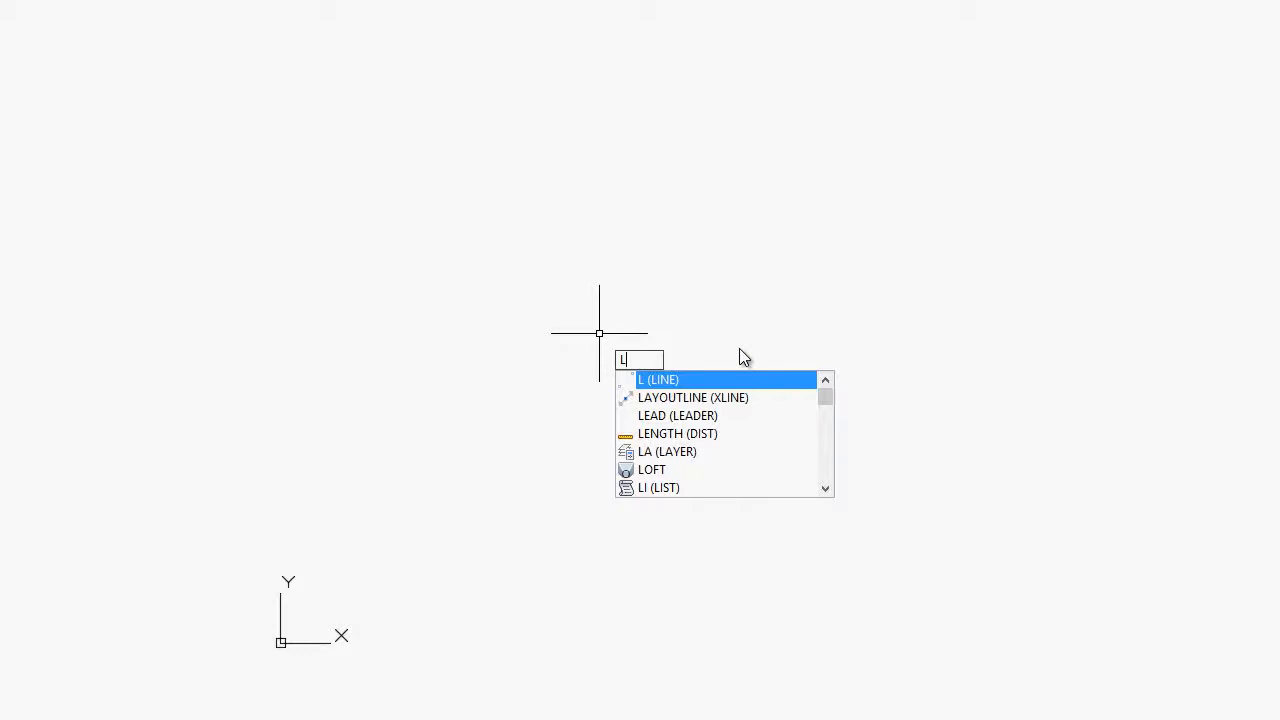
pyautogui.write('INE')
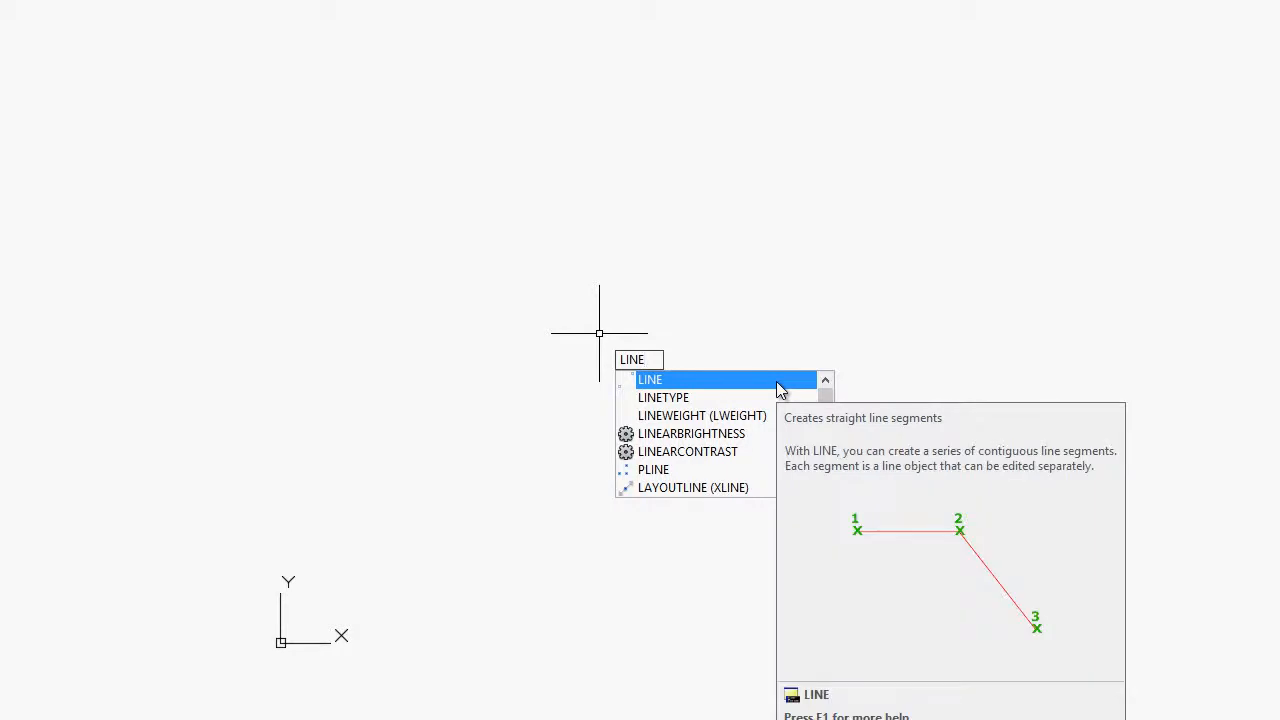
pyautogui.press('Escape')
pyautogui.click(763, 316)
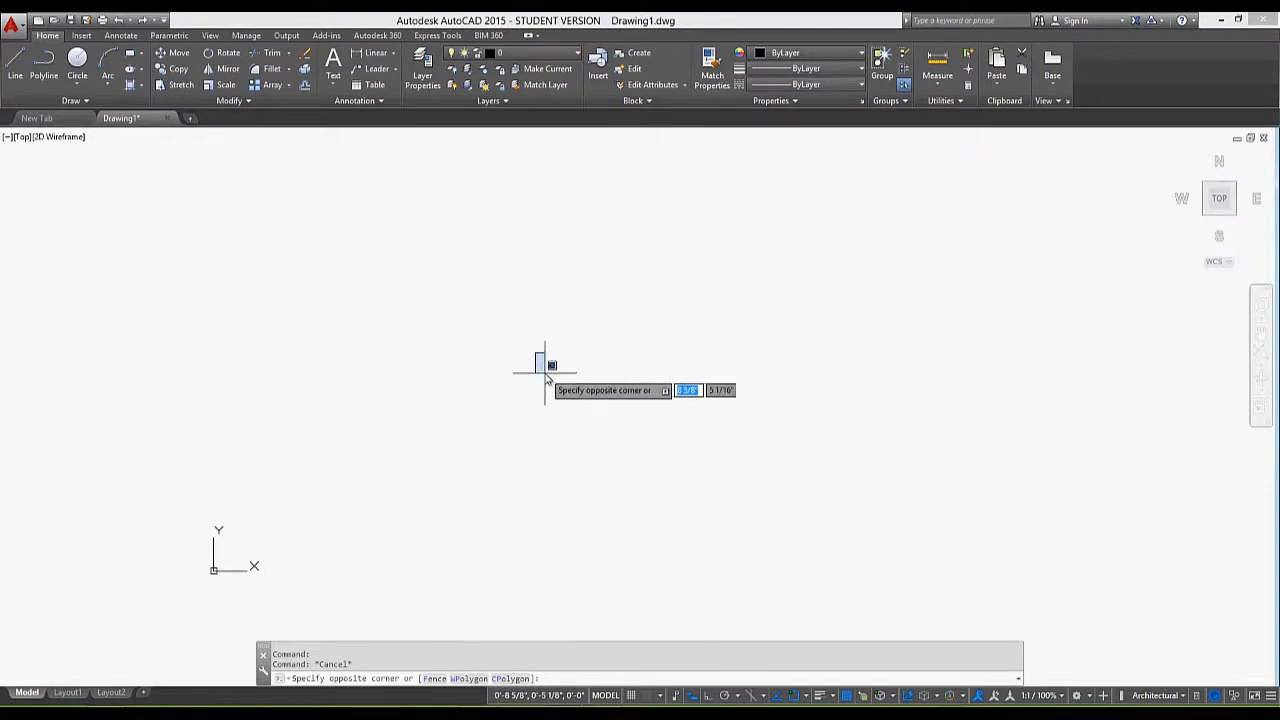
pyautogui.press('Escape')
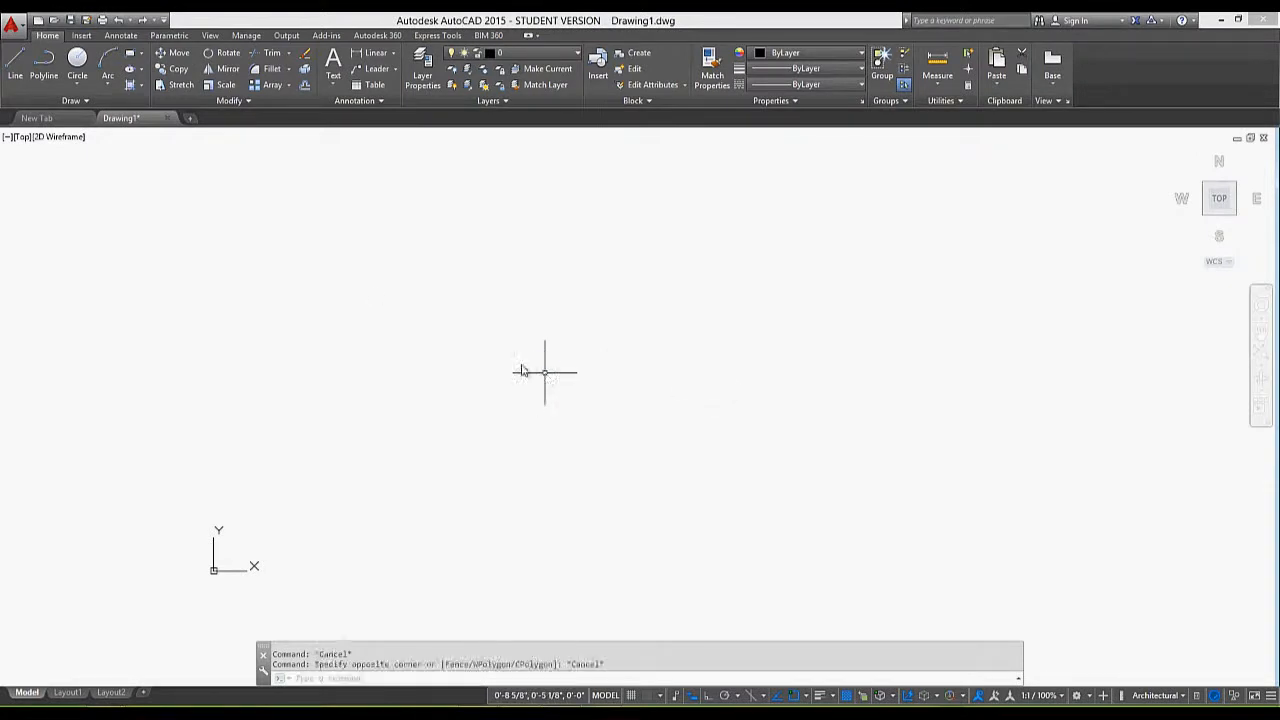
# Draw a freehand zigzag chain of ten connected line segments in the middle of the drawing area, ending with a short horizontal one
pyautogui.click(16, 60)
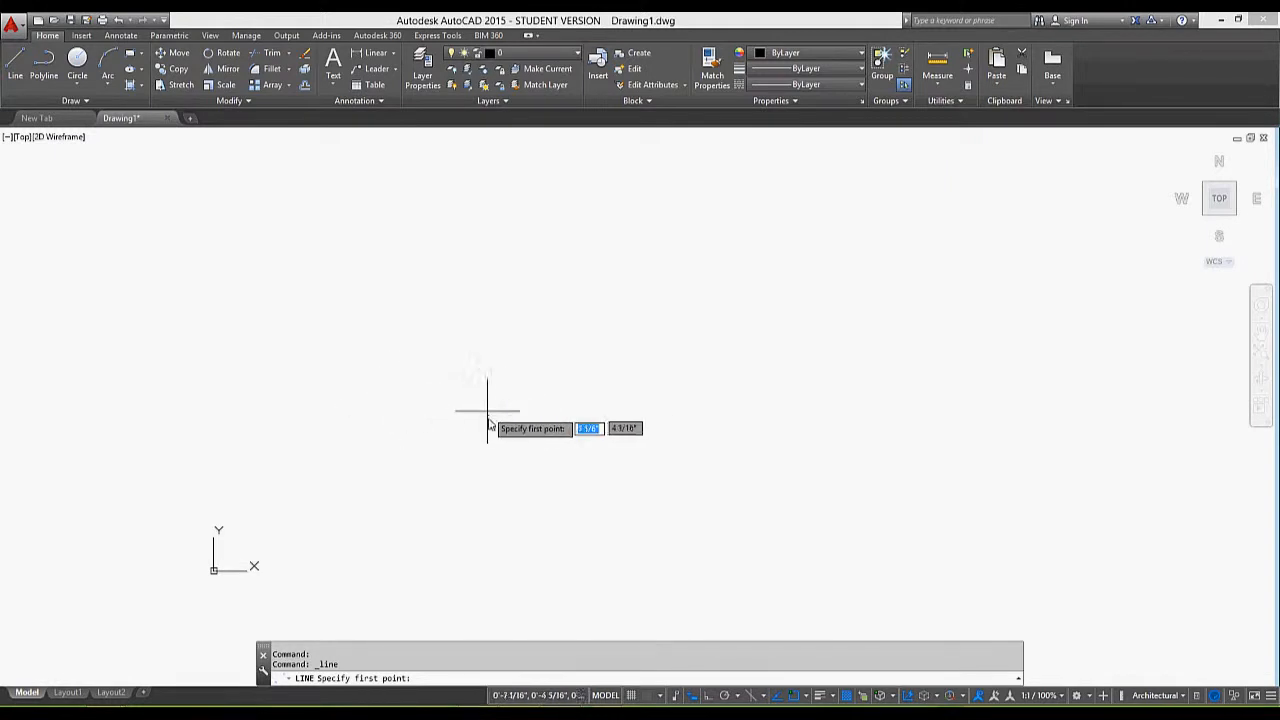
pyautogui.click(489, 417)
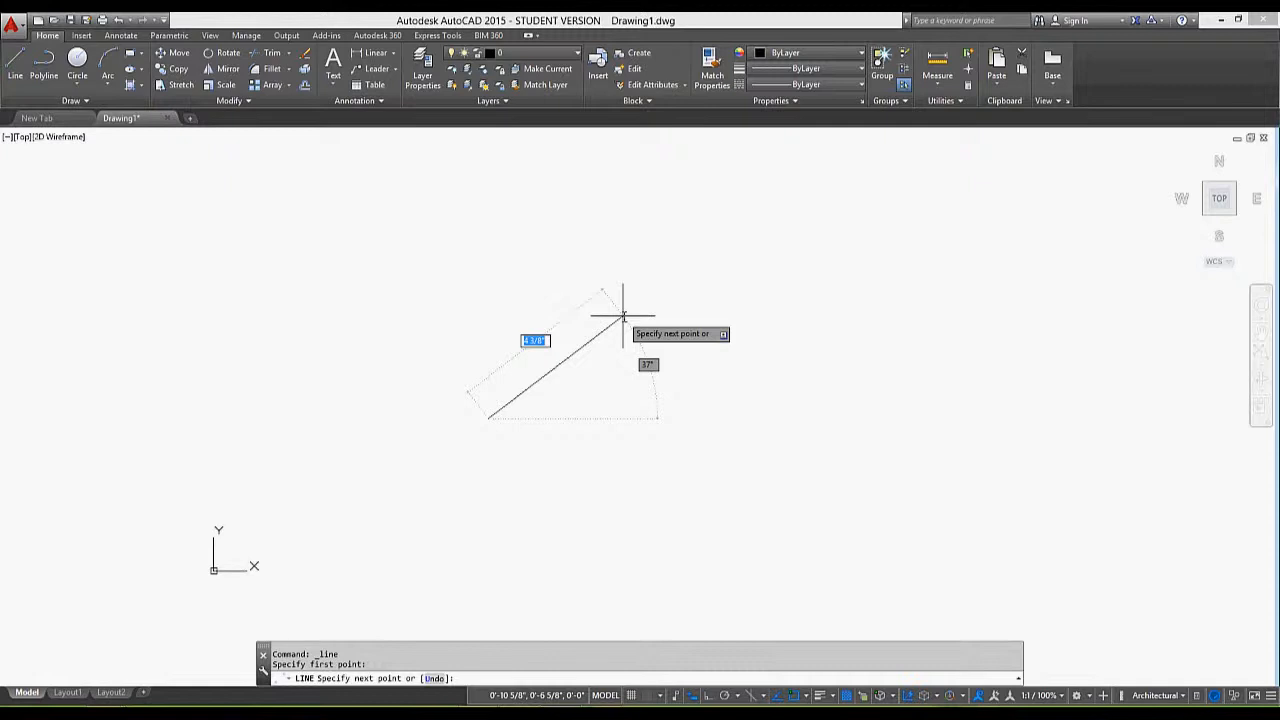
pyautogui.click(538, 260)
pyautogui.click(587, 315)
pyautogui.click(653, 275)
pyautogui.click(750, 358)
pyautogui.click(647, 395)
pyautogui.click(741, 436)
pyautogui.click(886, 375)
pyautogui.click(798, 316)
pyautogui.click(810, 248)
pyautogui.click(900, 247)
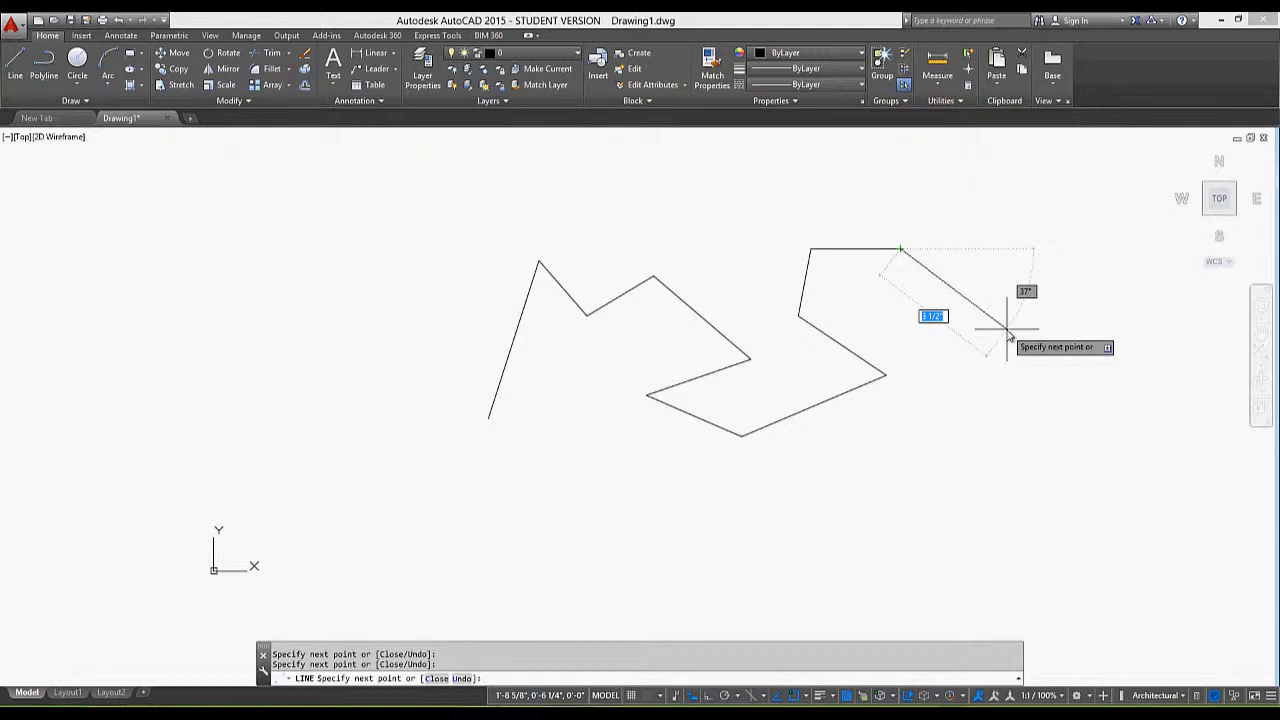
pyautogui.press('Escape')
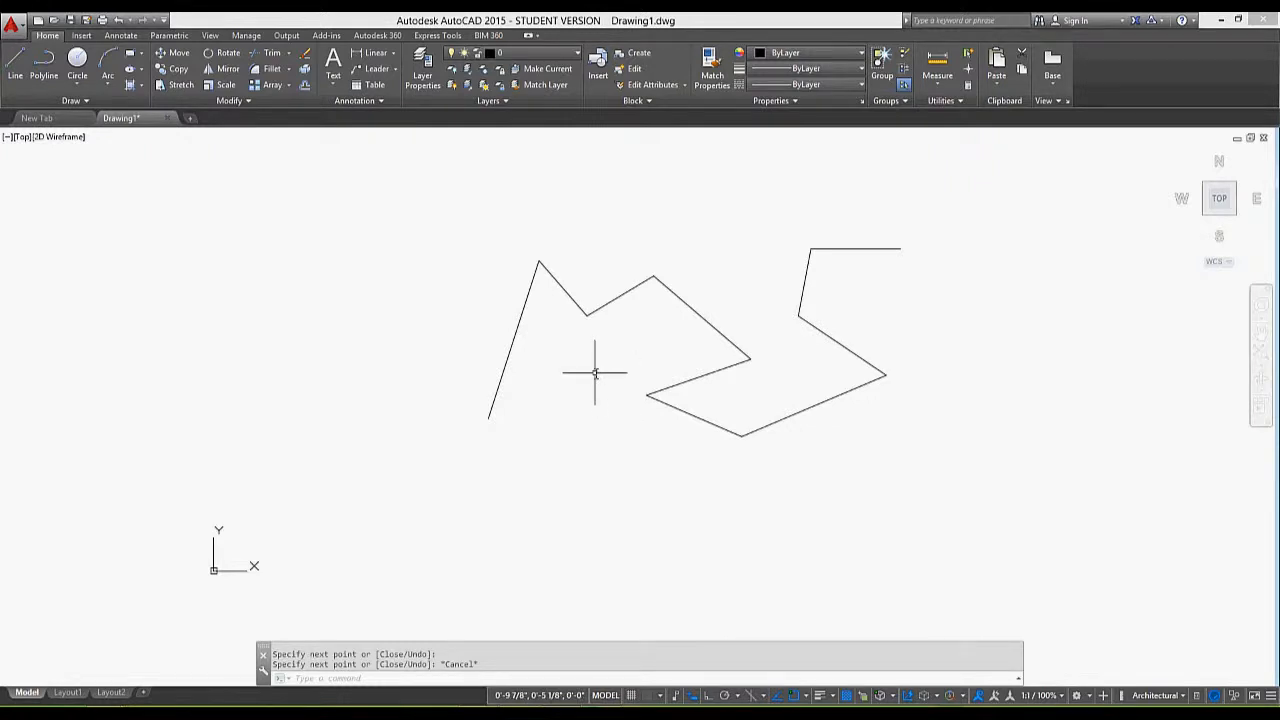
# Draw an open zigzag polyline of six segments above and to the right of the line chain
pyautogui.moveTo(595, 372)
pyautogui.mouseDown(button='middle')
pyautogui.moveTo(343, 476)
pyautogui.moveTo(272, 484)
pyautogui.mouseUp(button='middle')
pyautogui.moveTo(651, 400)
pyautogui.mouseDown(button='middle')
pyautogui.moveTo(608, 430)
pyautogui.moveTo(614, 421)
pyautogui.mouseUp(button='middle')
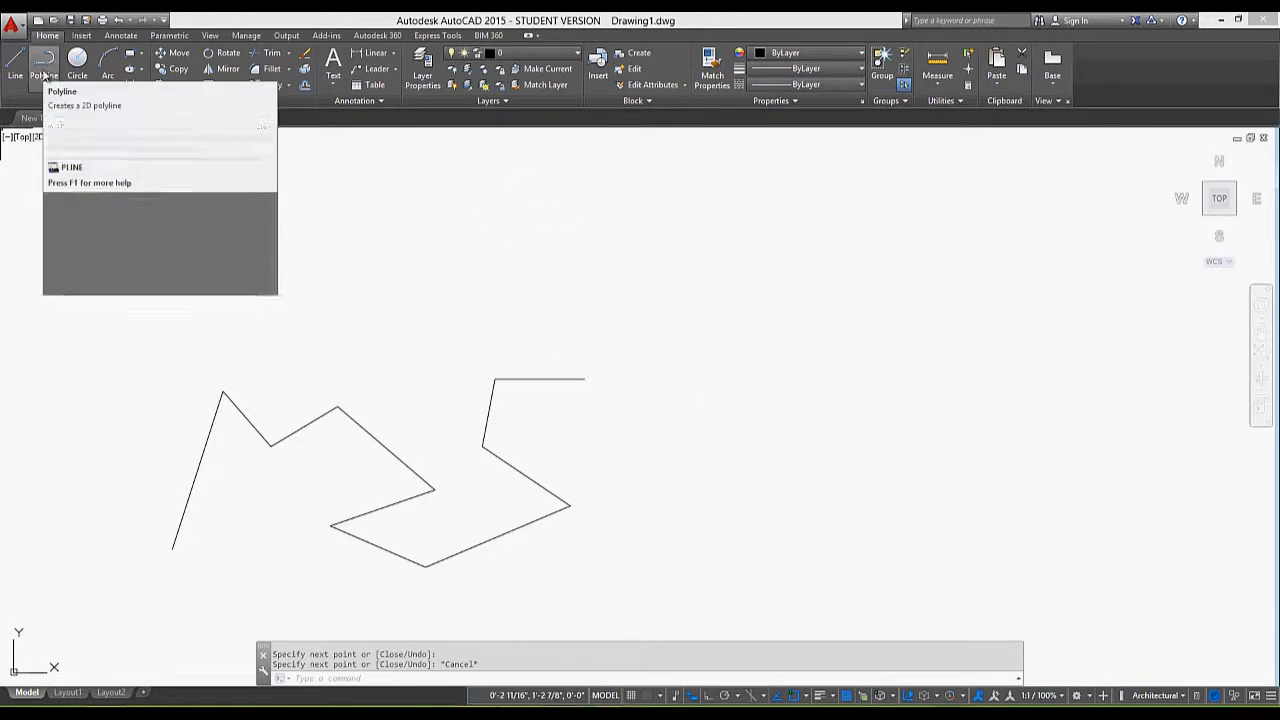
pyautogui.click(43, 72)
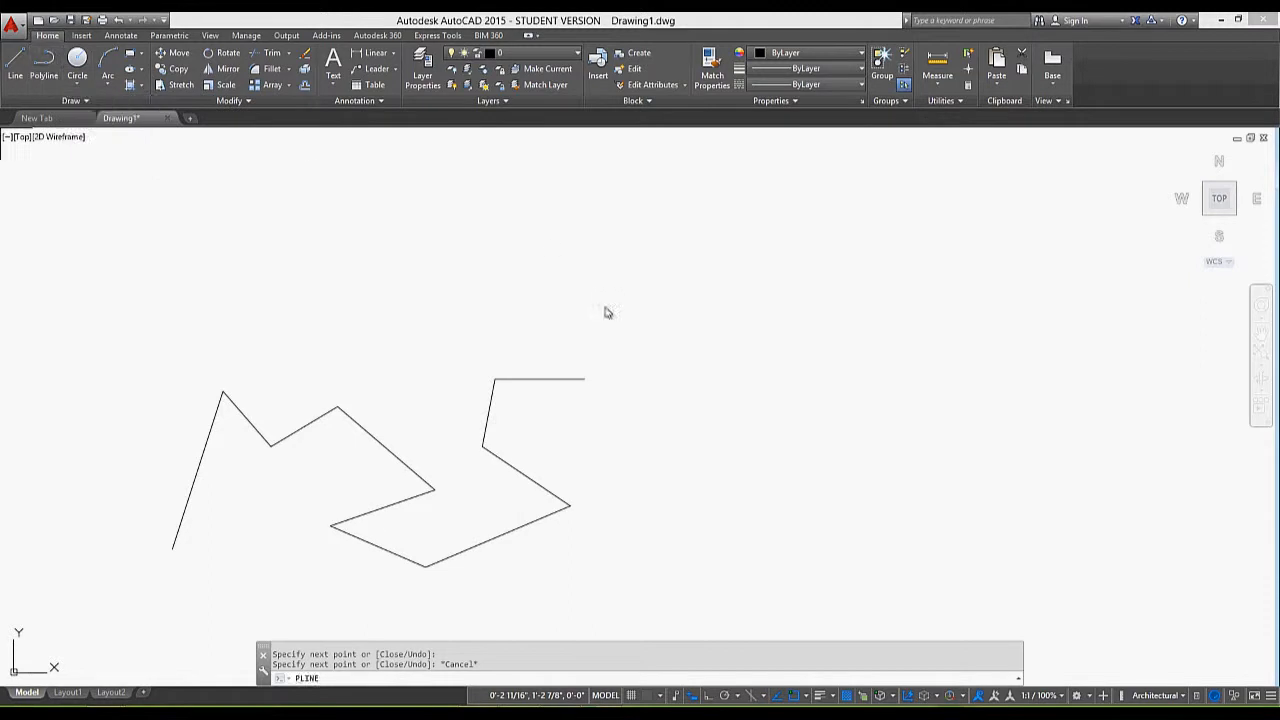
pyautogui.click(516, 298)
pyautogui.click(575, 247)
pyautogui.click(625, 325)
pyautogui.click(662, 238)
pyautogui.click(749, 340)
pyautogui.click(787, 236)
pyautogui.click(888, 338)
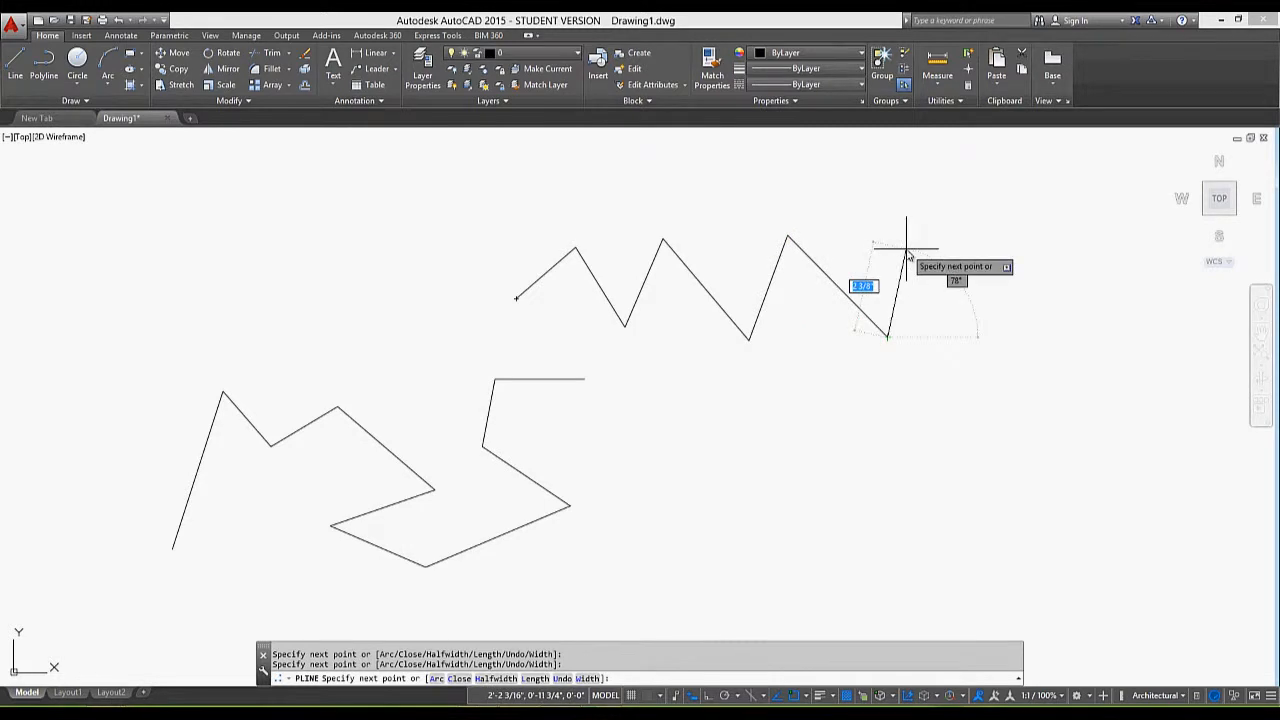
pyautogui.press('Escape')
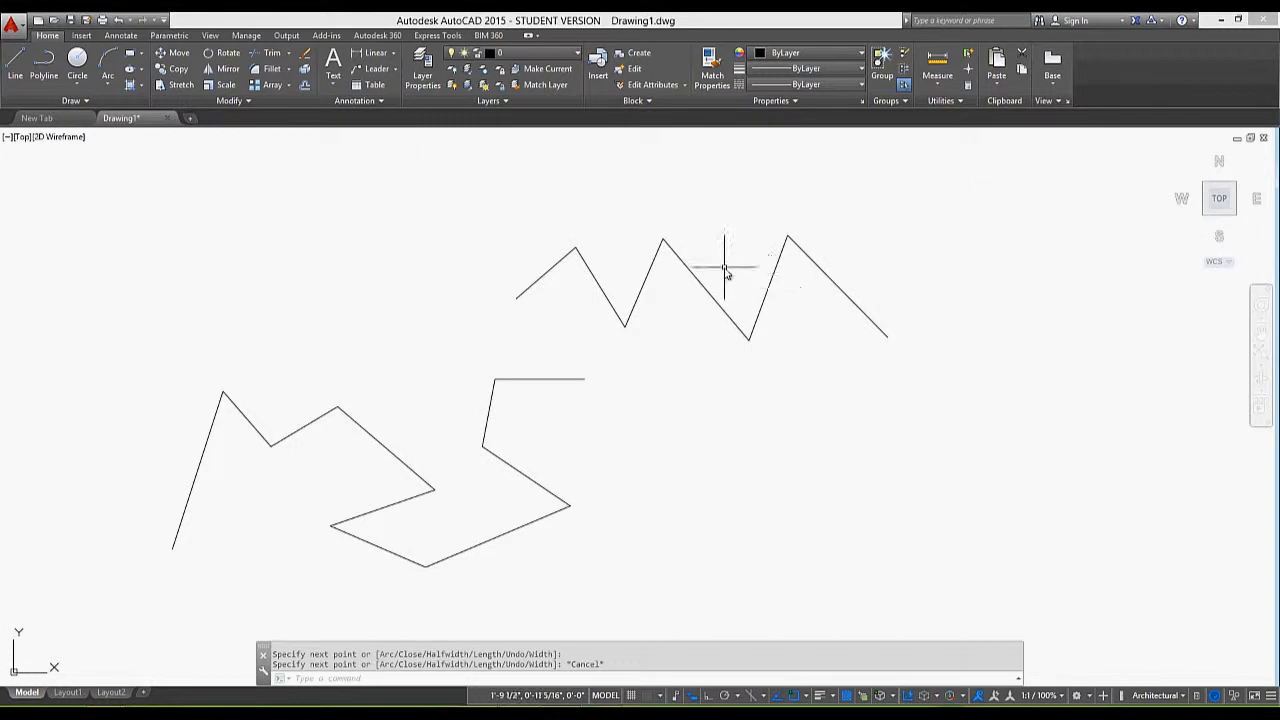
# Draw a small circle by centre and radius in the empty area below and to the right of the polyline
pyautogui.scroll(-2, 724, 265)
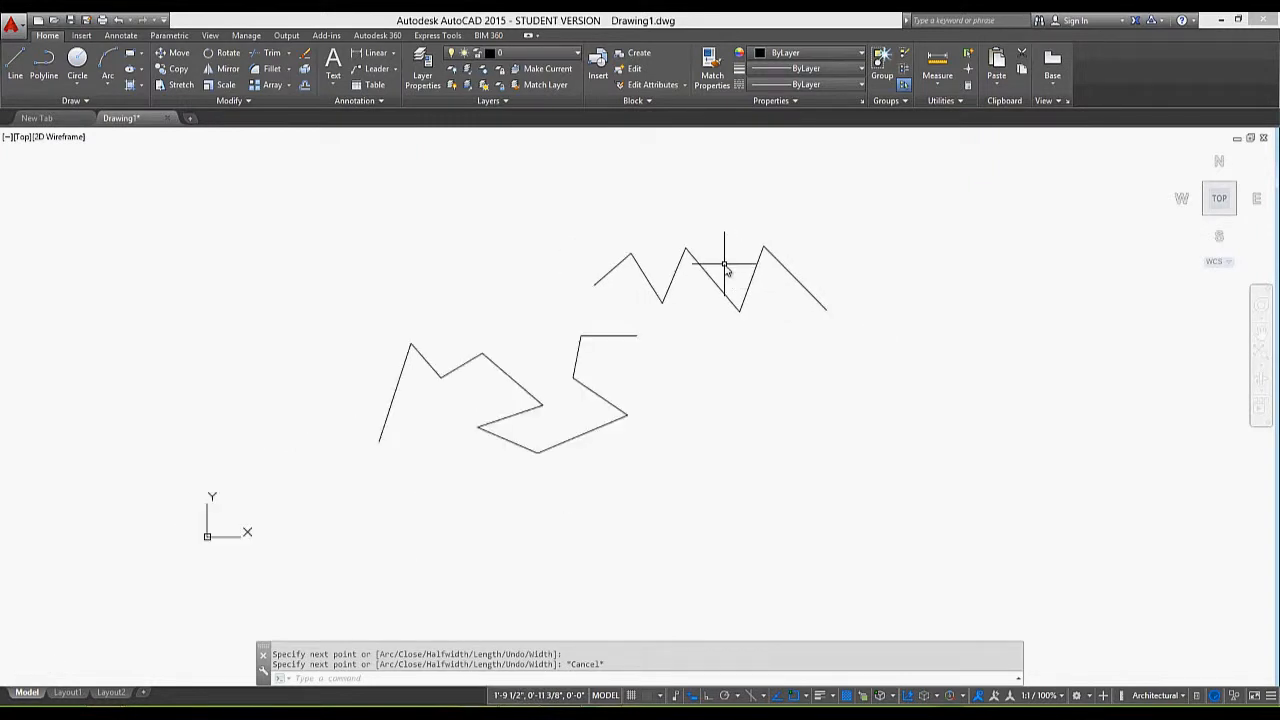
pyautogui.scroll(6, 724, 265)
pyautogui.scroll(6, 724, 265)
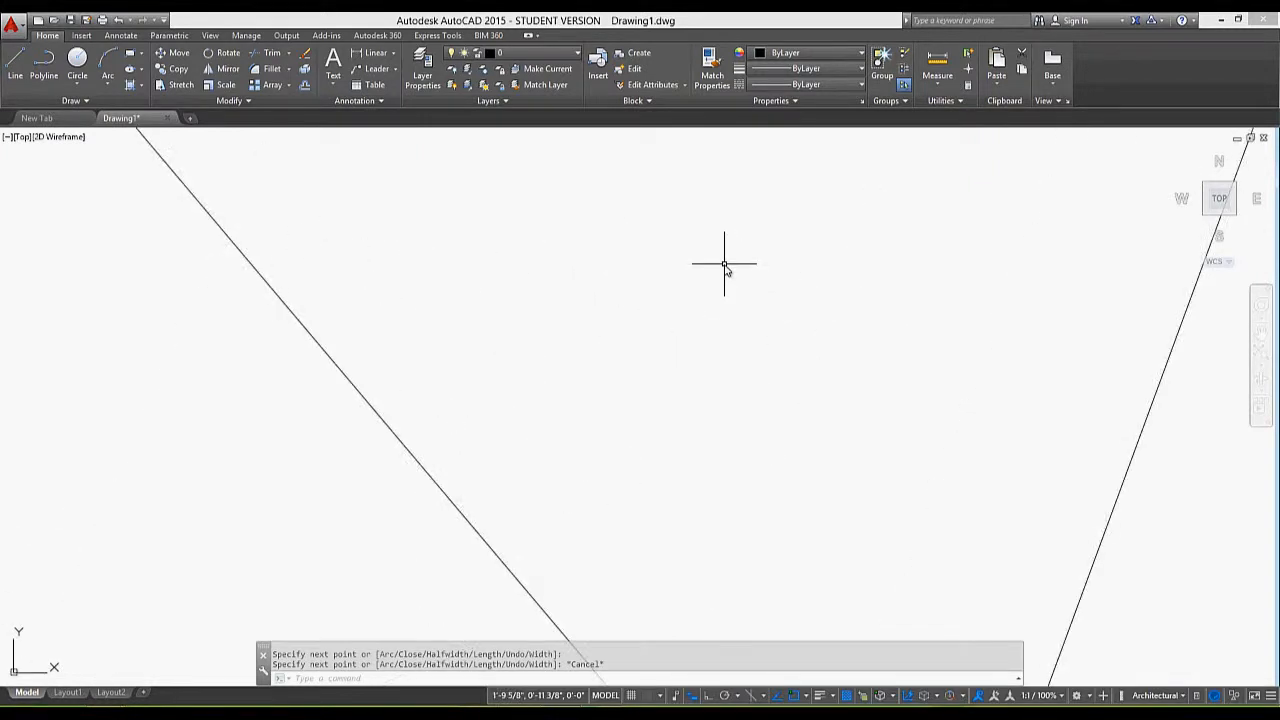
pyautogui.scroll(-8, 724, 265)
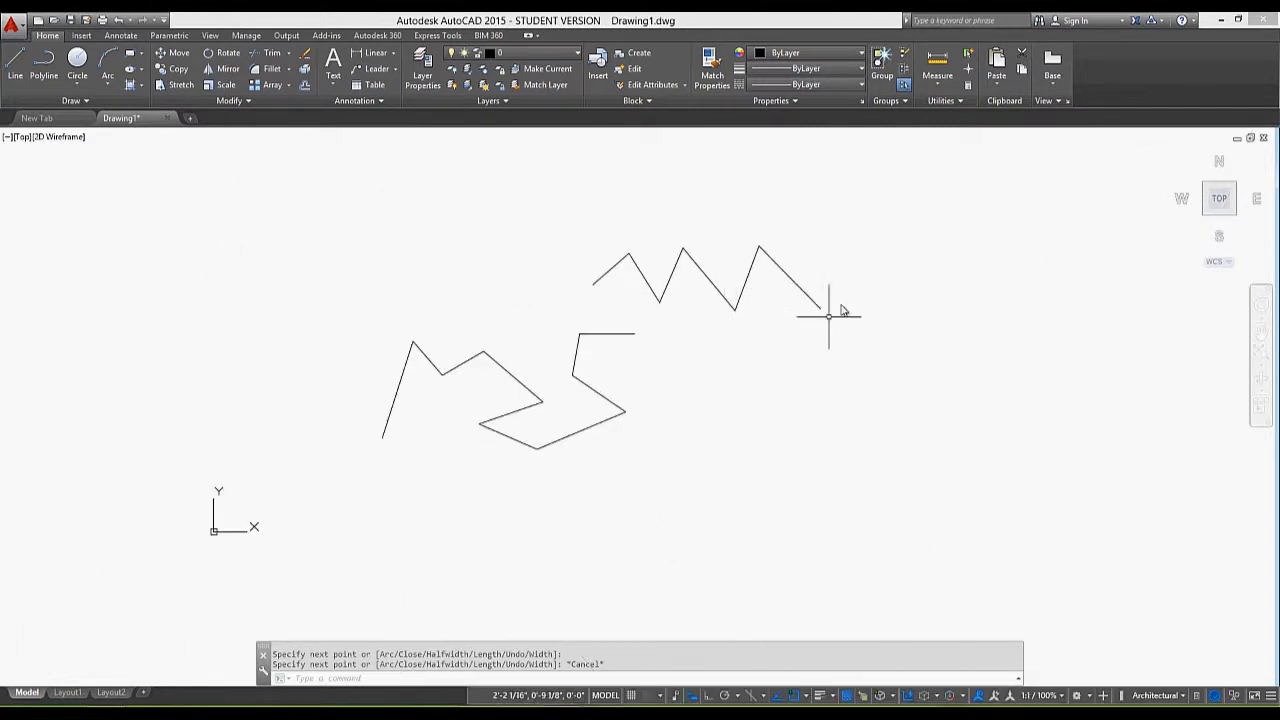
pyautogui.moveTo(848, 293)
pyautogui.mouseDown(button='middle')
pyautogui.moveTo(617, 309)
pyautogui.moveTo(669, 309)
pyautogui.mouseUp(button='middle')
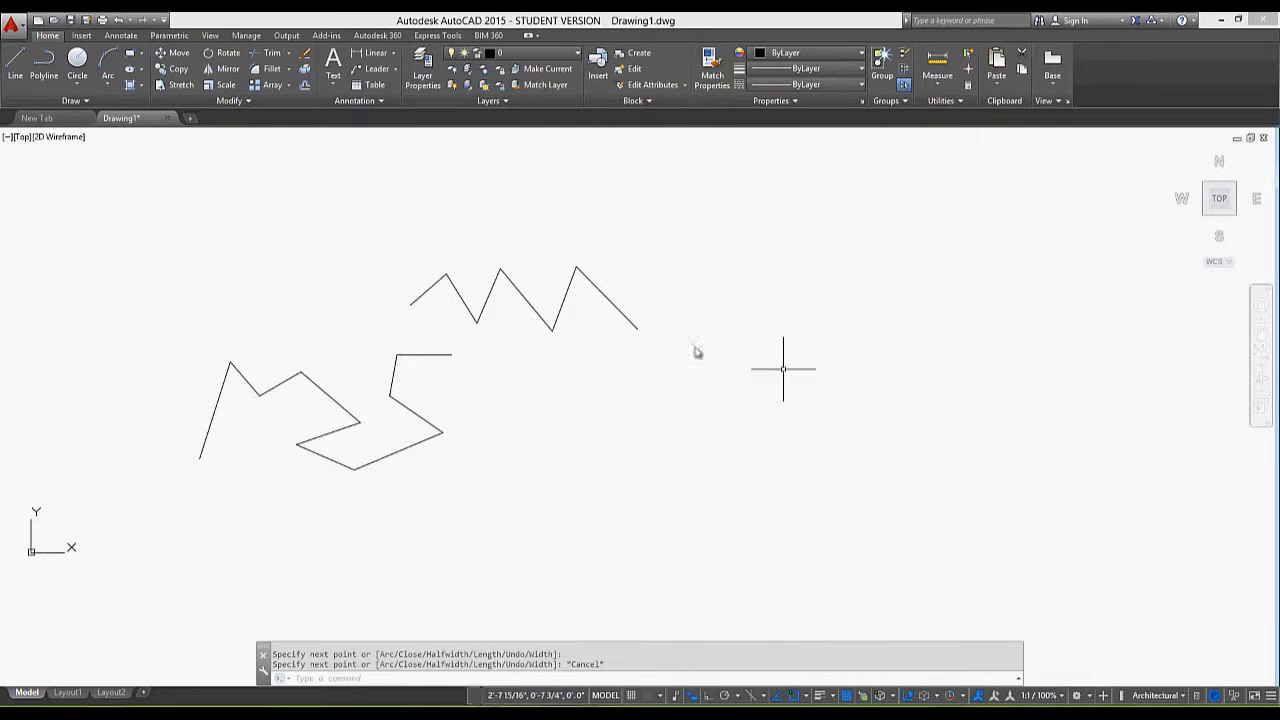
pyautogui.click(80, 66)
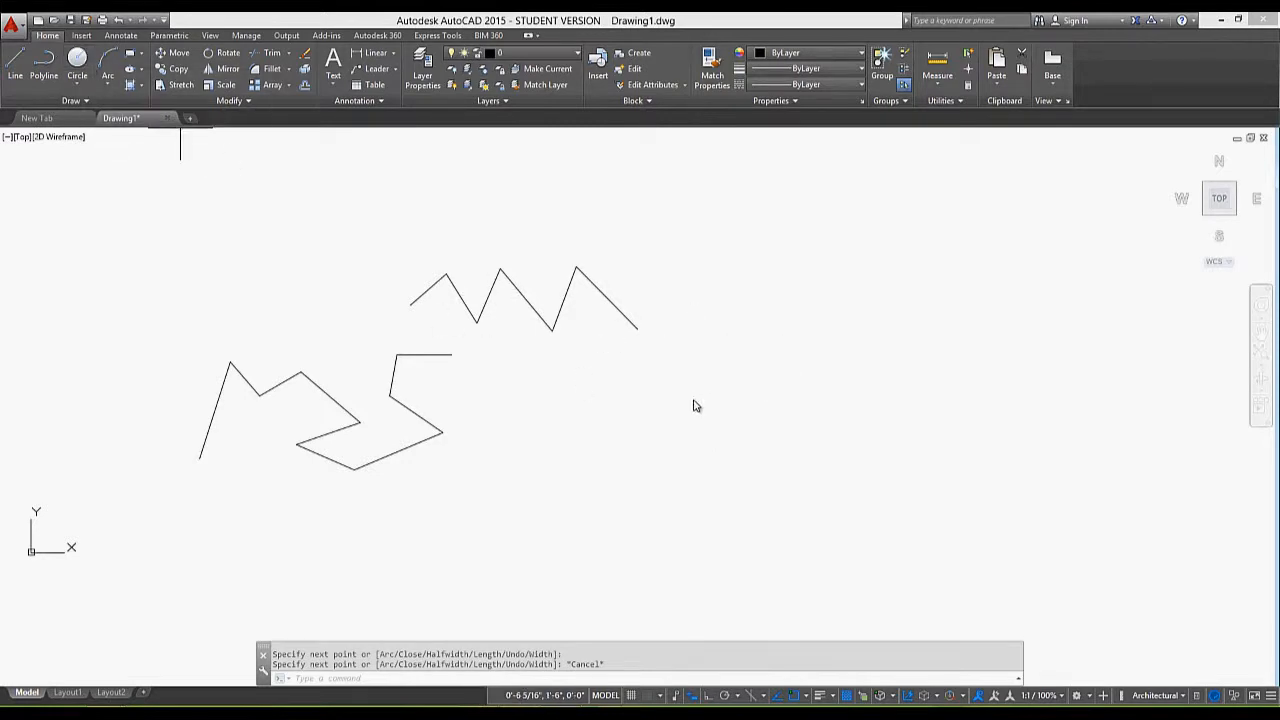
pyautogui.click(701, 408)
pyautogui.click(730, 408)
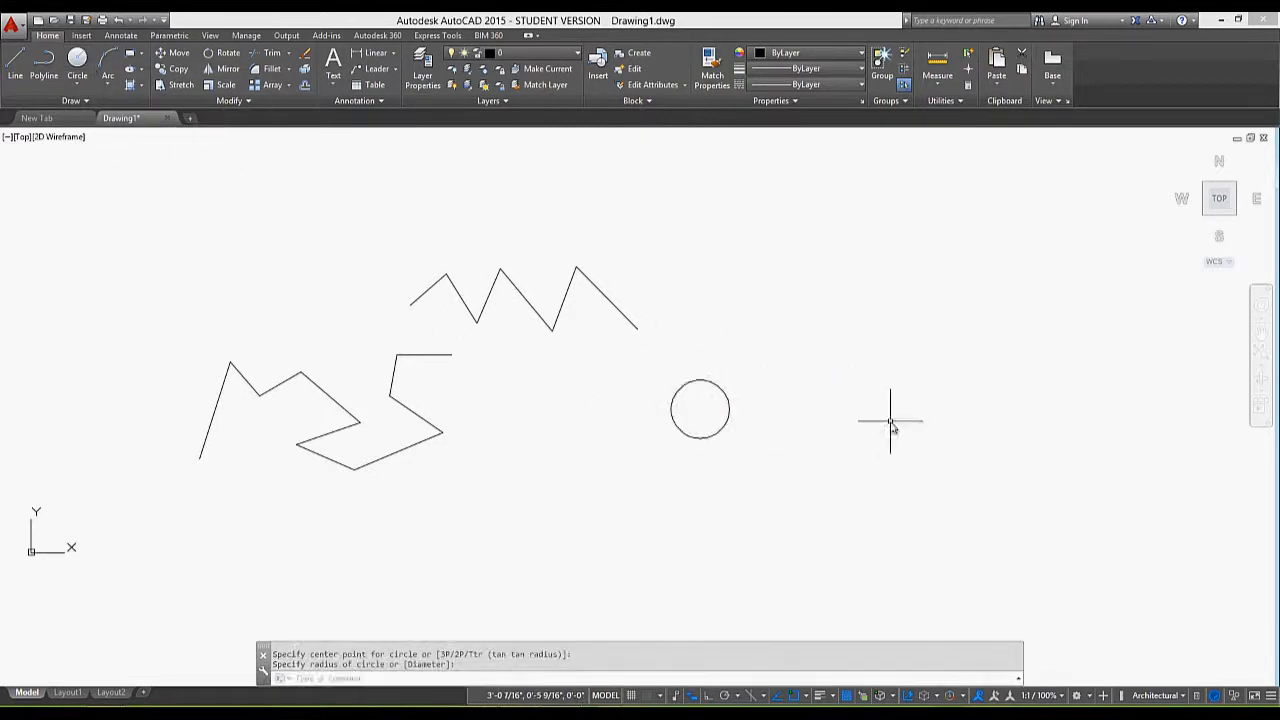
# Draw a rectangle about 5 inches wide and 3 1/2 inches high above the circle
pyautogui.click(127, 55)
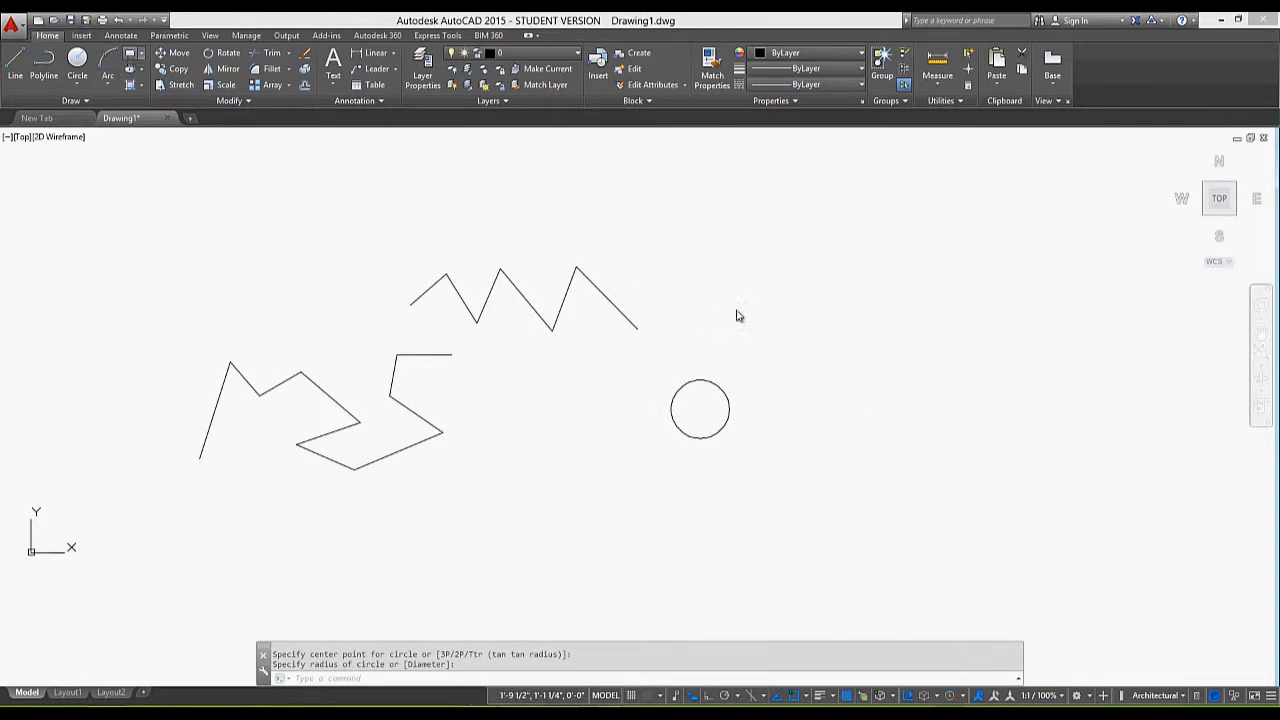
pyautogui.click(686, 237)
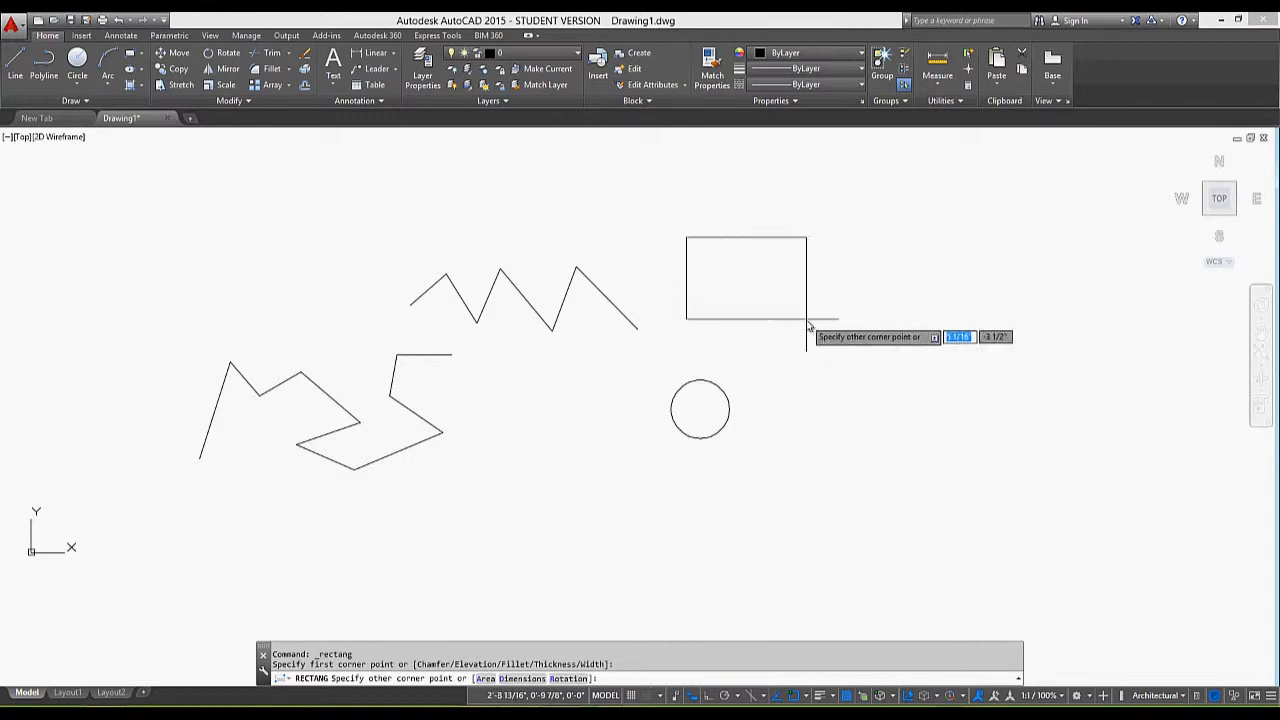
pyautogui.click(806, 319)
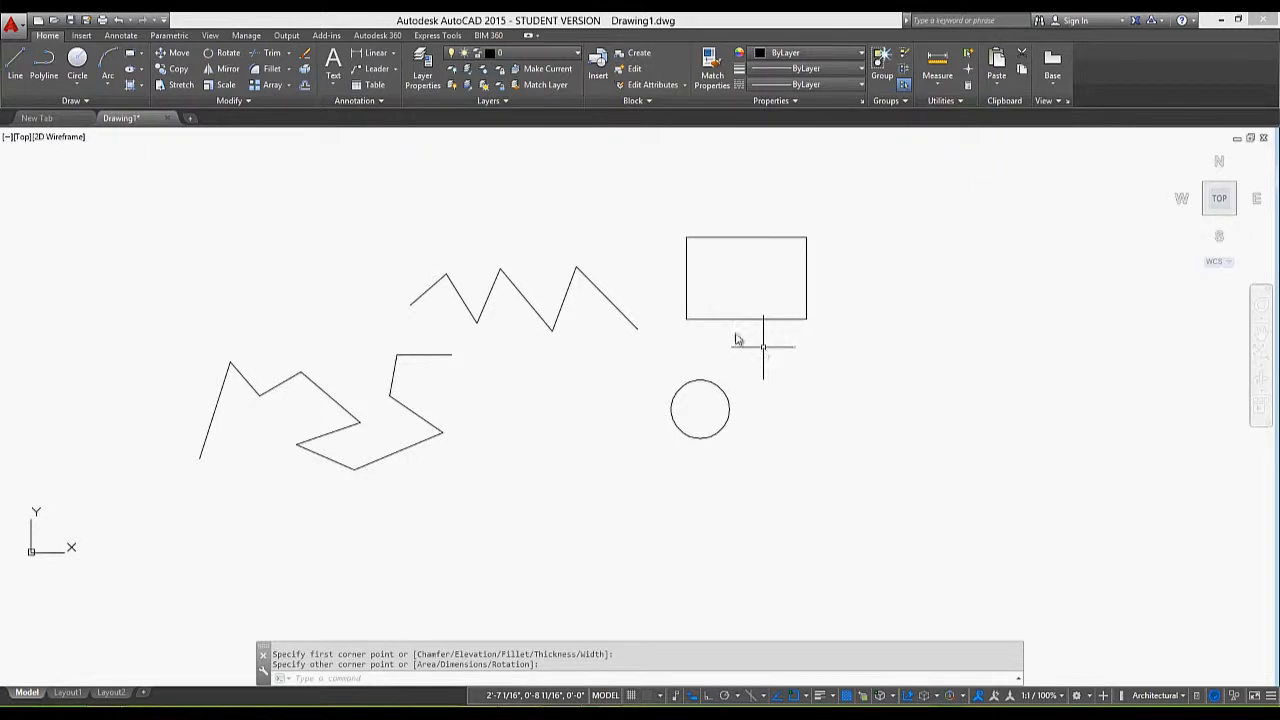
# Check how far the drawing view can be panned and zoomed out around the drawn shapes
pyautogui.moveTo(709, 266)
pyautogui.mouseDown(button='middle')
pyautogui.moveTo(619, 525)
pyautogui.moveTo(609, 434)
pyautogui.moveTo(134, 386)
pyautogui.moveTo(114, 374)
pyautogui.moveTo(167, 307)
pyautogui.moveTo(217, 297)
pyautogui.moveTo(149, 291)
pyautogui.moveTo(86, 321)
pyautogui.mouseUp(button='middle')
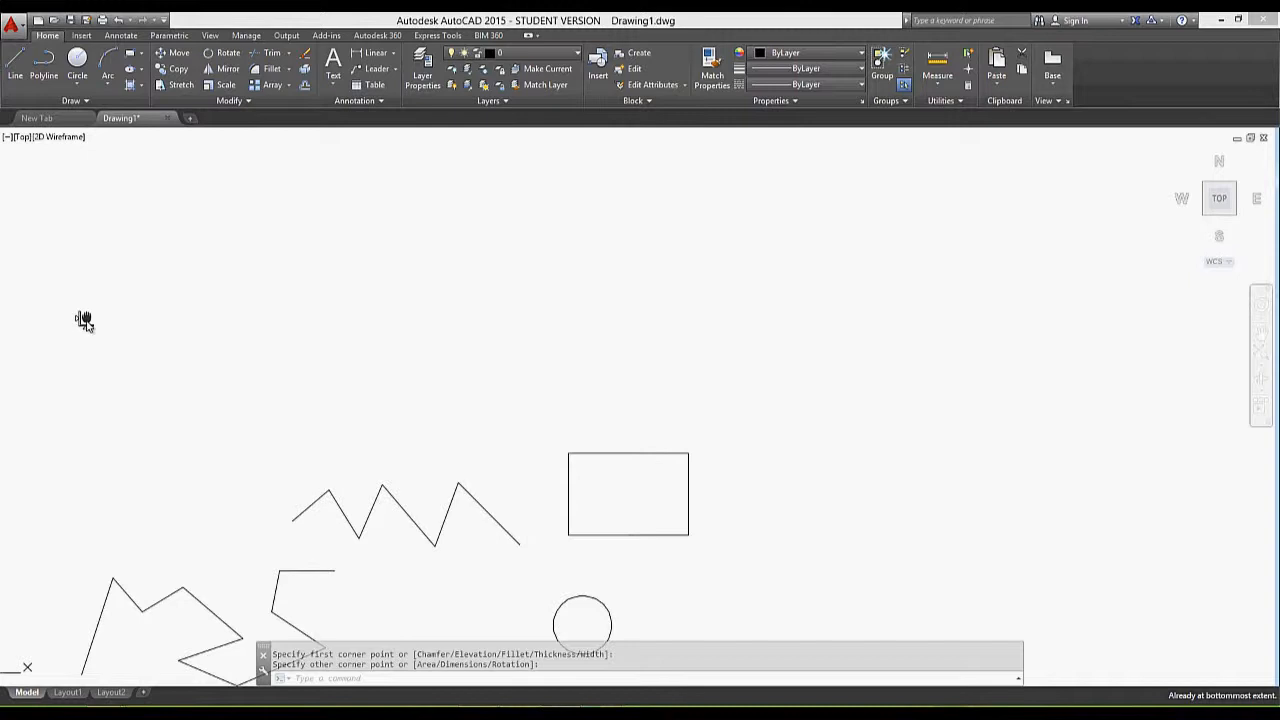
pyautogui.moveTo(766, 397); pyautogui.dragTo(766, 256, button='middle')
pyautogui.moveTo(713, 302)
pyautogui.mouseDown(button='middle')
pyautogui.moveTo(878, 254)
pyautogui.moveTo(623, 223)
pyautogui.moveTo(618, 257)
pyautogui.mouseUp(button='middle')
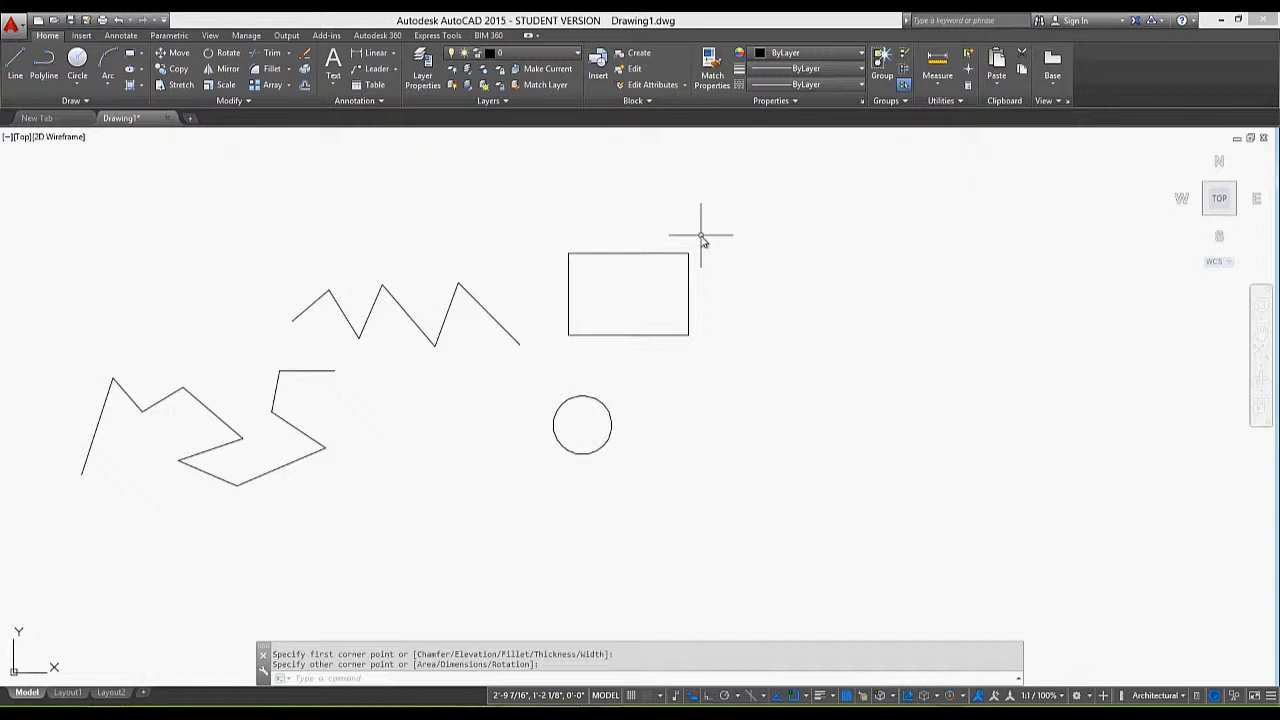
pyautogui.moveTo(771, 289); pyautogui.dragTo(724, 348, button='middle')
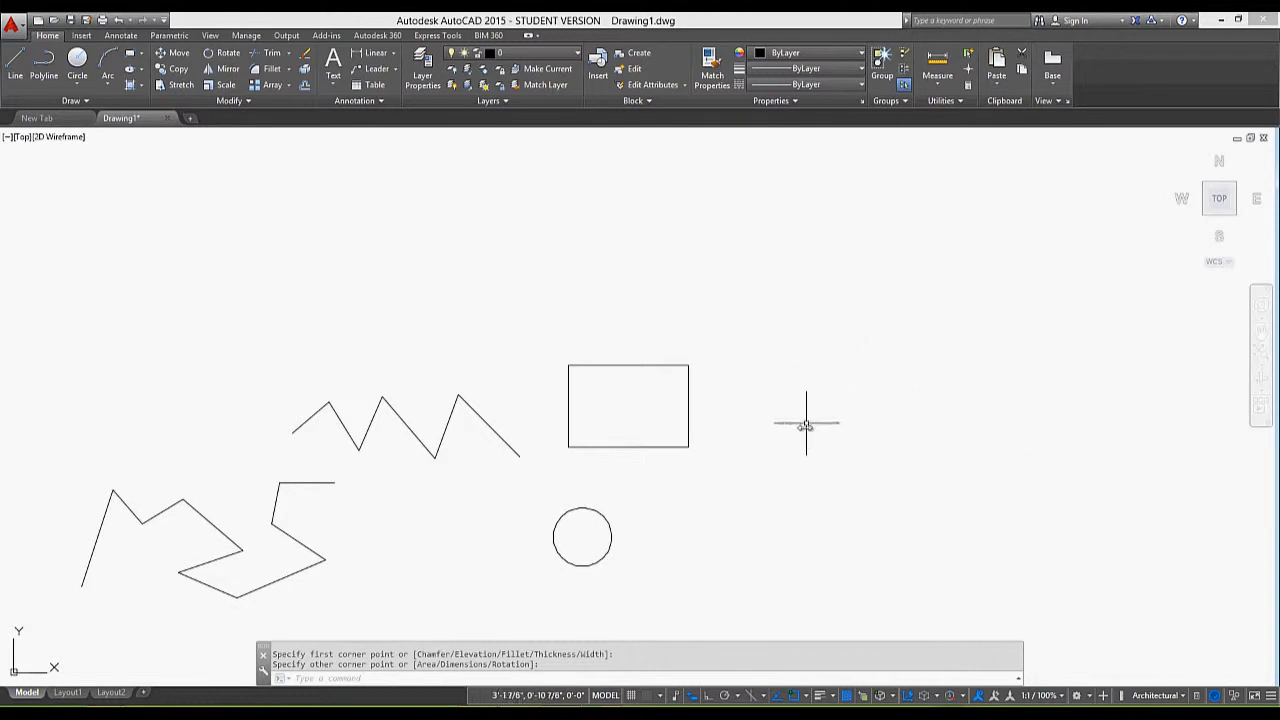
pyautogui.moveTo(908, 402); pyautogui.dragTo(434, 271, button='middle')
pyautogui.moveTo(770, 453); pyautogui.dragTo(570, 413, button='middle')
pyautogui.scroll(-2, 815, 357)
pyautogui.scroll(8, 815, 357)
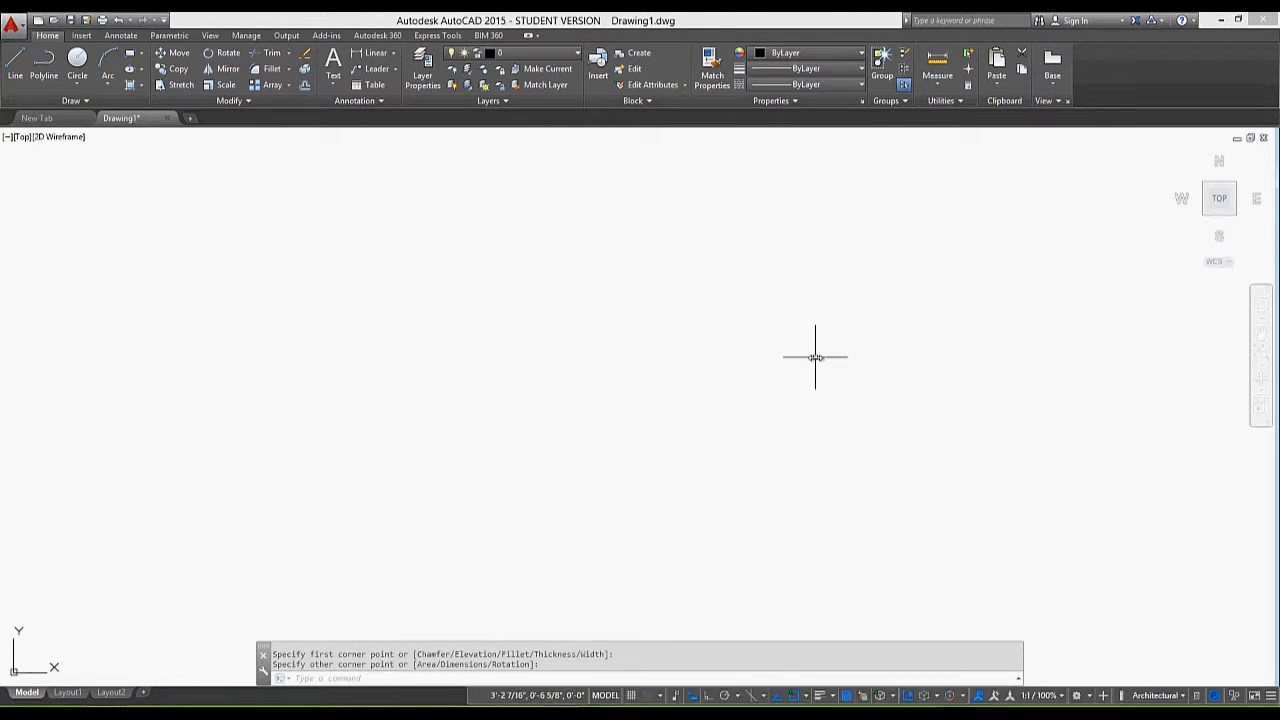
pyautogui.scroll(-7, 815, 357)
pyautogui.moveTo(763, 340); pyautogui.dragTo(934, 457, button='middle')
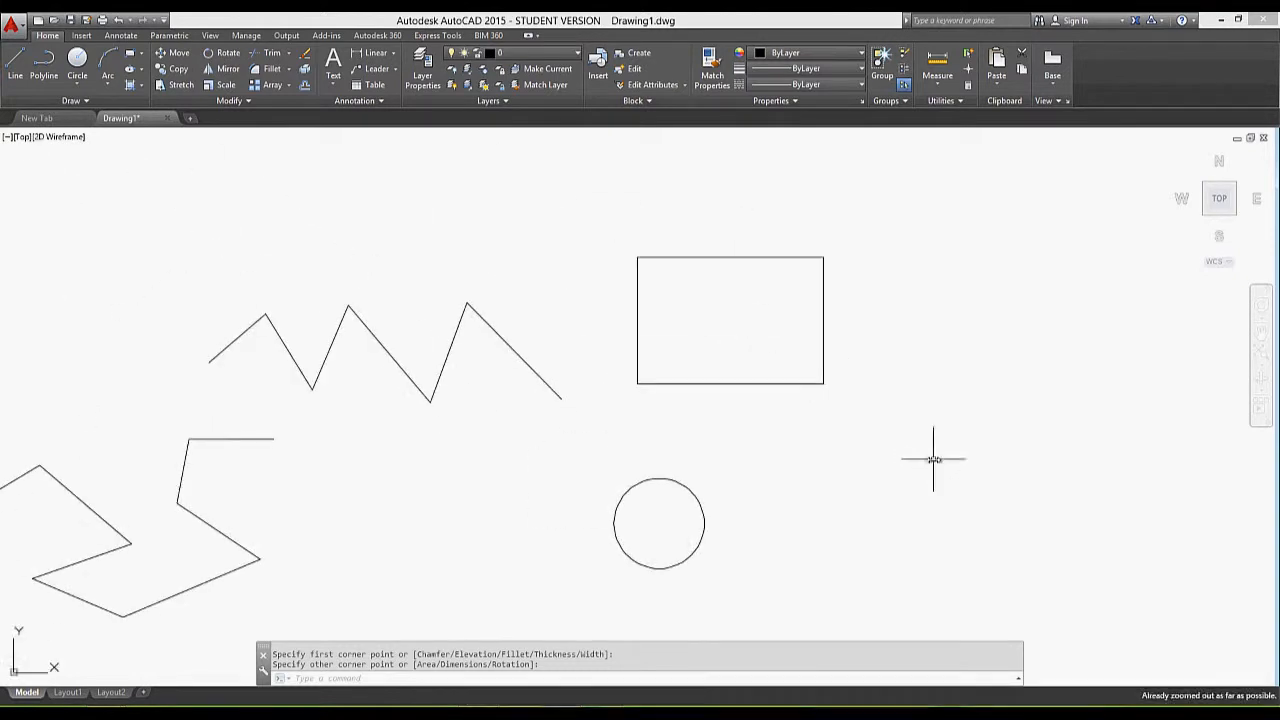
pyautogui.moveTo(833, 444)
pyautogui.mouseDown(button='middle')
pyautogui.moveTo(749, 411)
pyautogui.moveTo(466, 400)
pyautogui.moveTo(1080, 400)
pyautogui.moveTo(1017, 394)
pyautogui.mouseUp(button='middle')
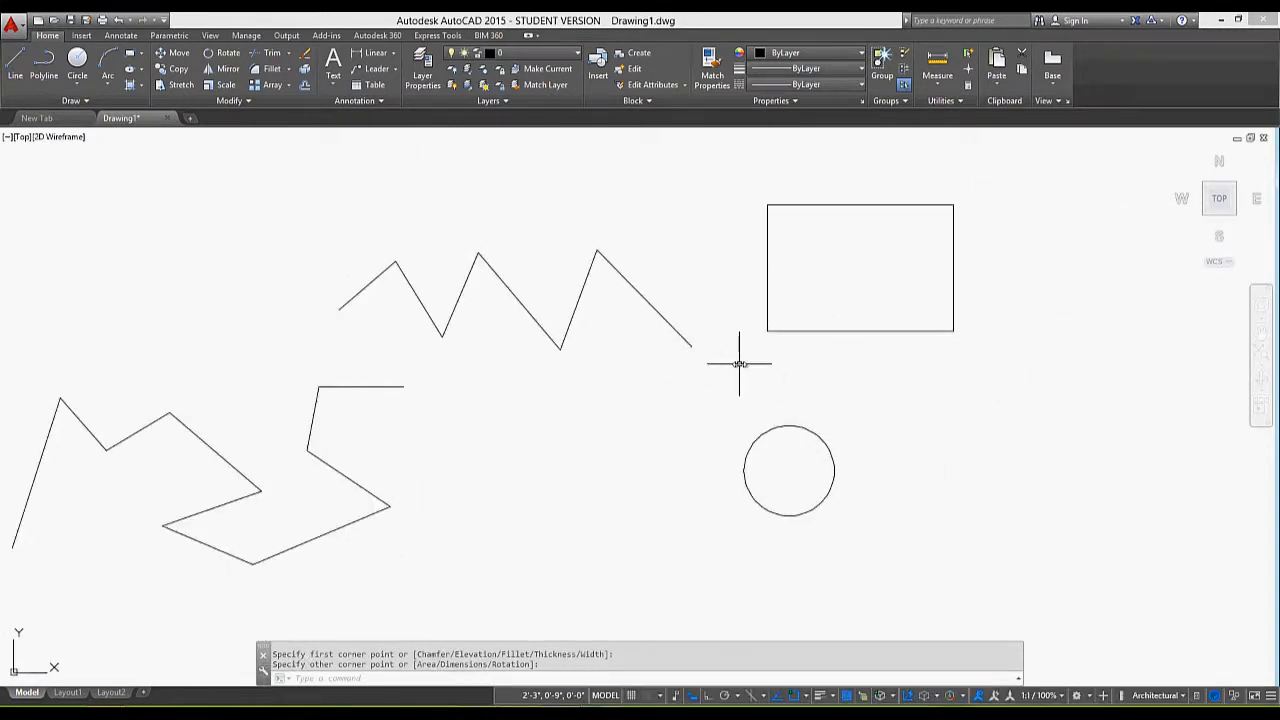
pyautogui.write('LIMITS')
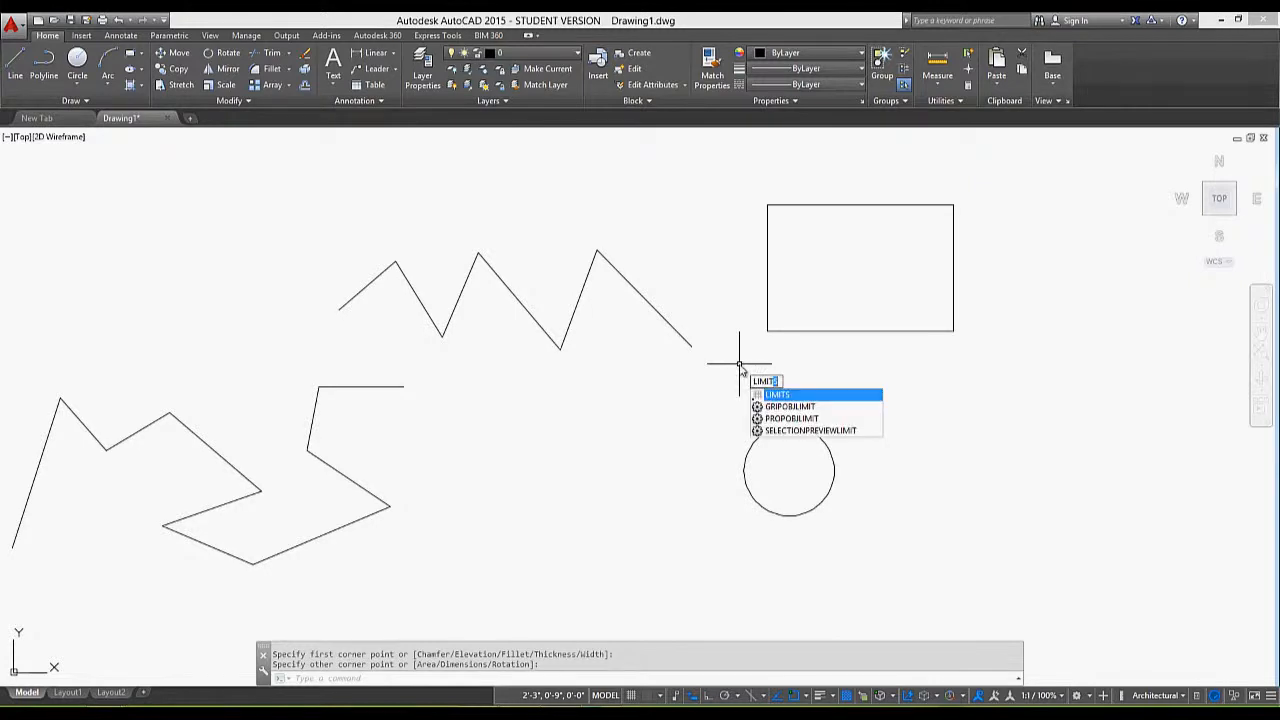
pyautogui.press('Return')
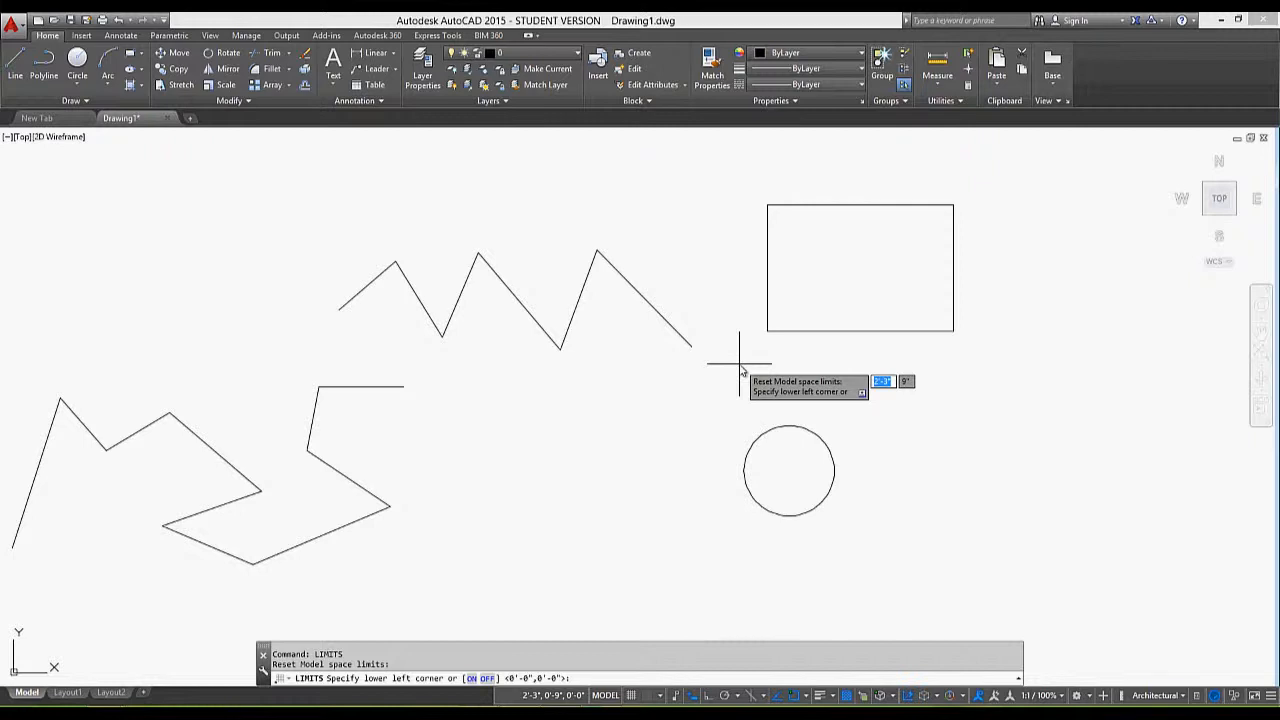
pyautogui.press('Escape')
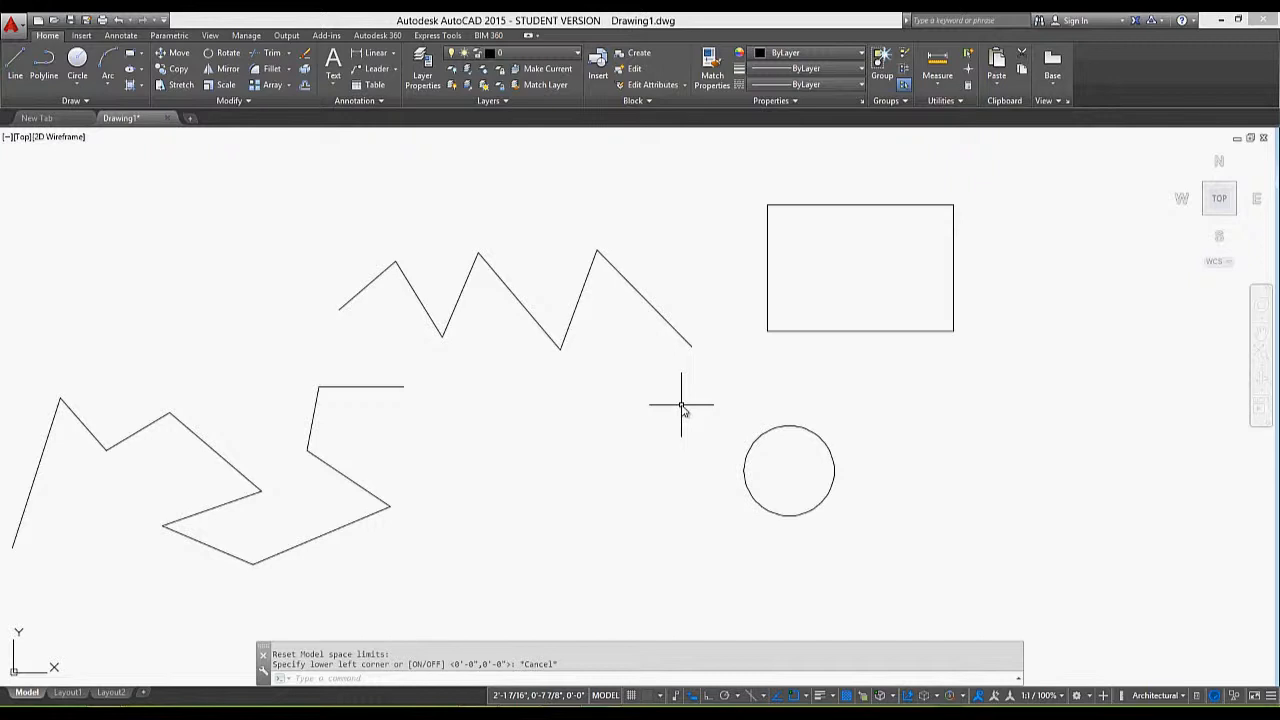
# Draw a single line 10000' long, starting below the zigzag polyline and rising slightly between the rectangle and the circle
pyautogui.write('l')
pyautogui.press('Return')
pyautogui.click(519, 435)
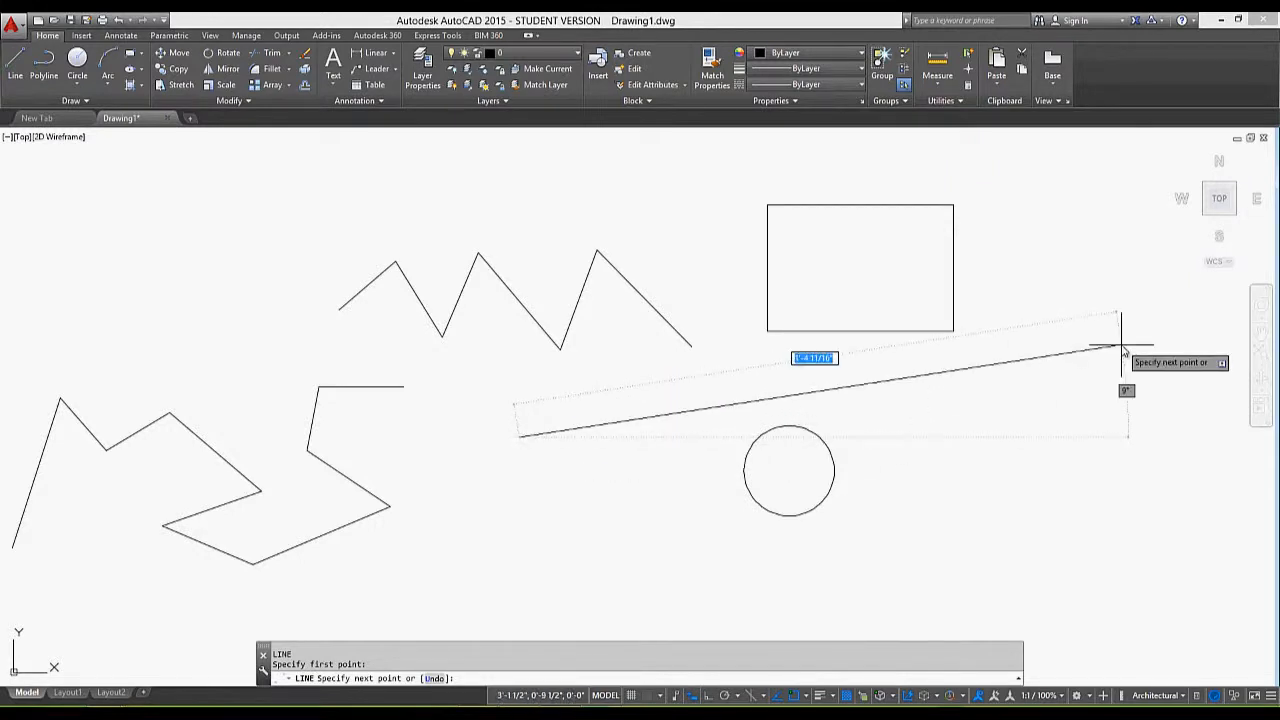
pyautogui.write("10000'")
pyautogui.press('Return')
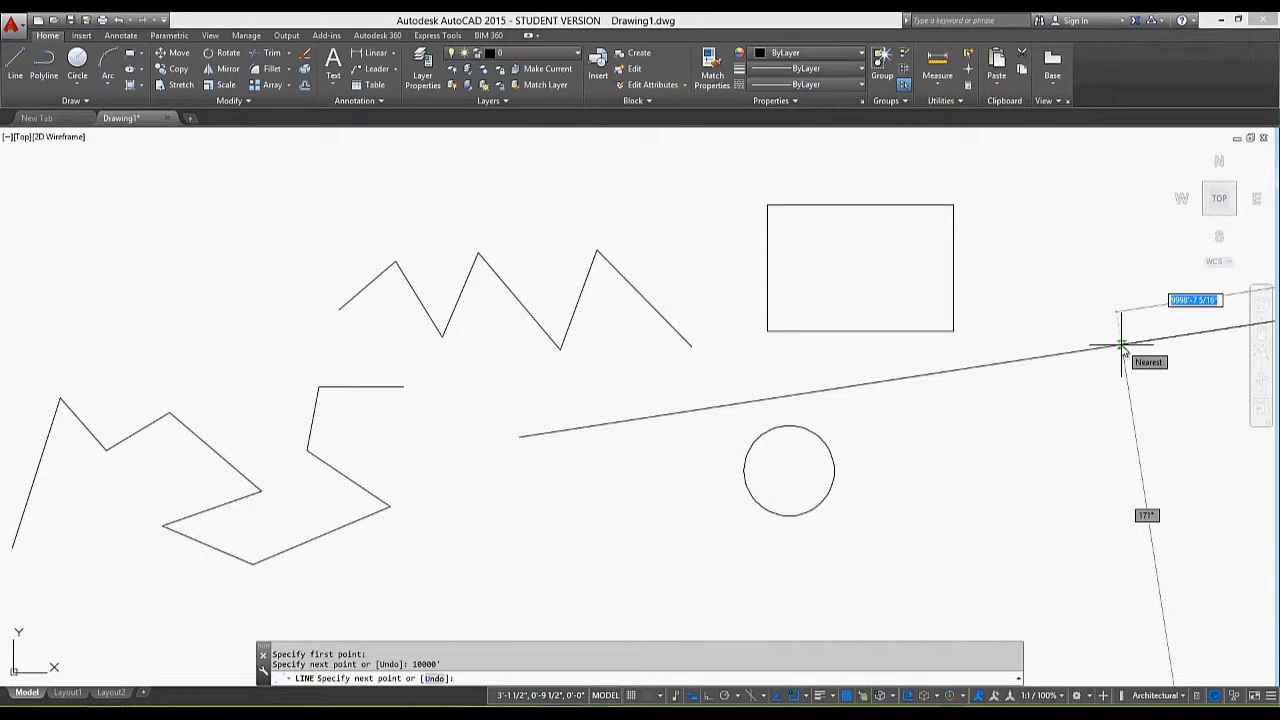
pyautogui.press('Return')
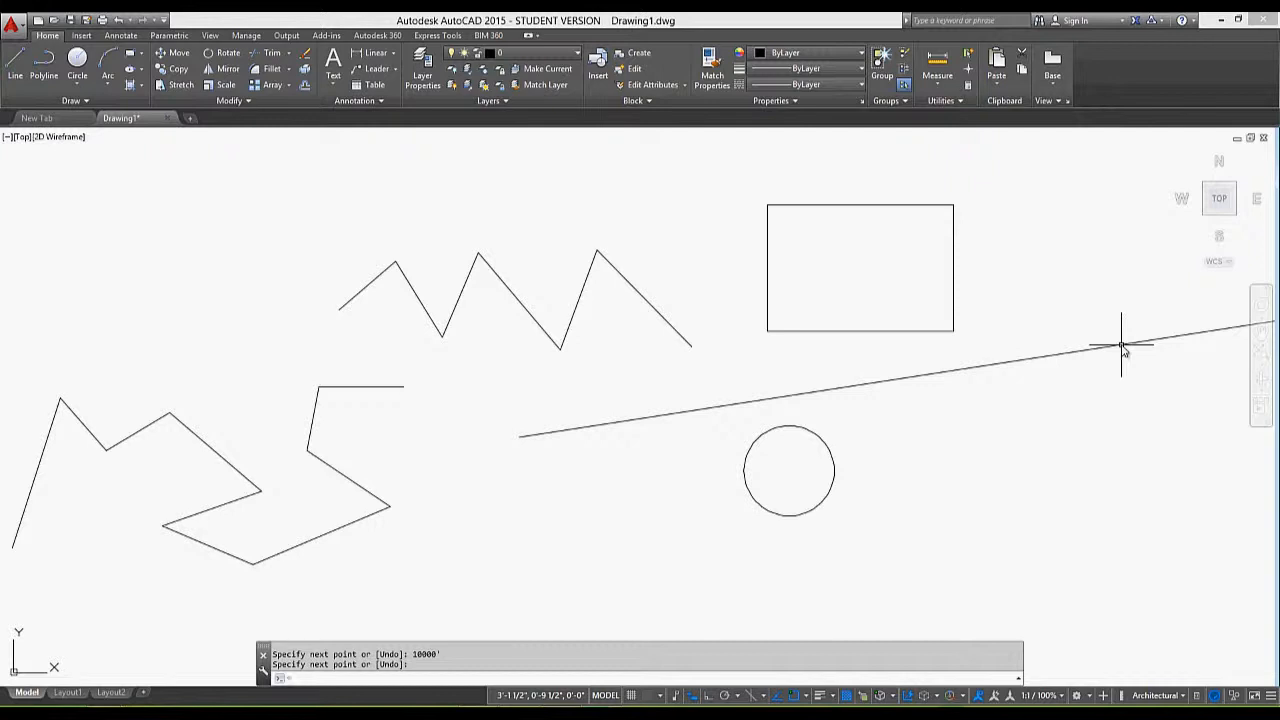
pyautogui.press('Return')
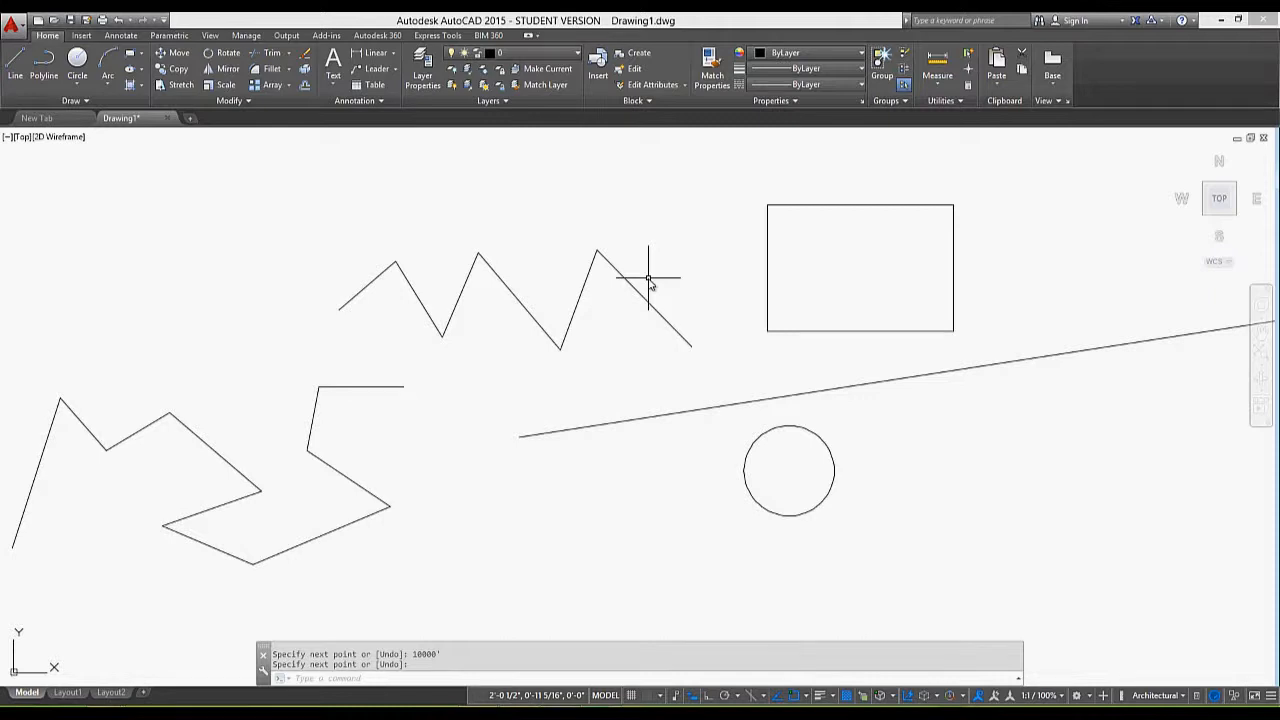
# Zoom to a window enclosing the zigzag polyline and the area beneath it, including the start of the long line
pyautogui.write('z')
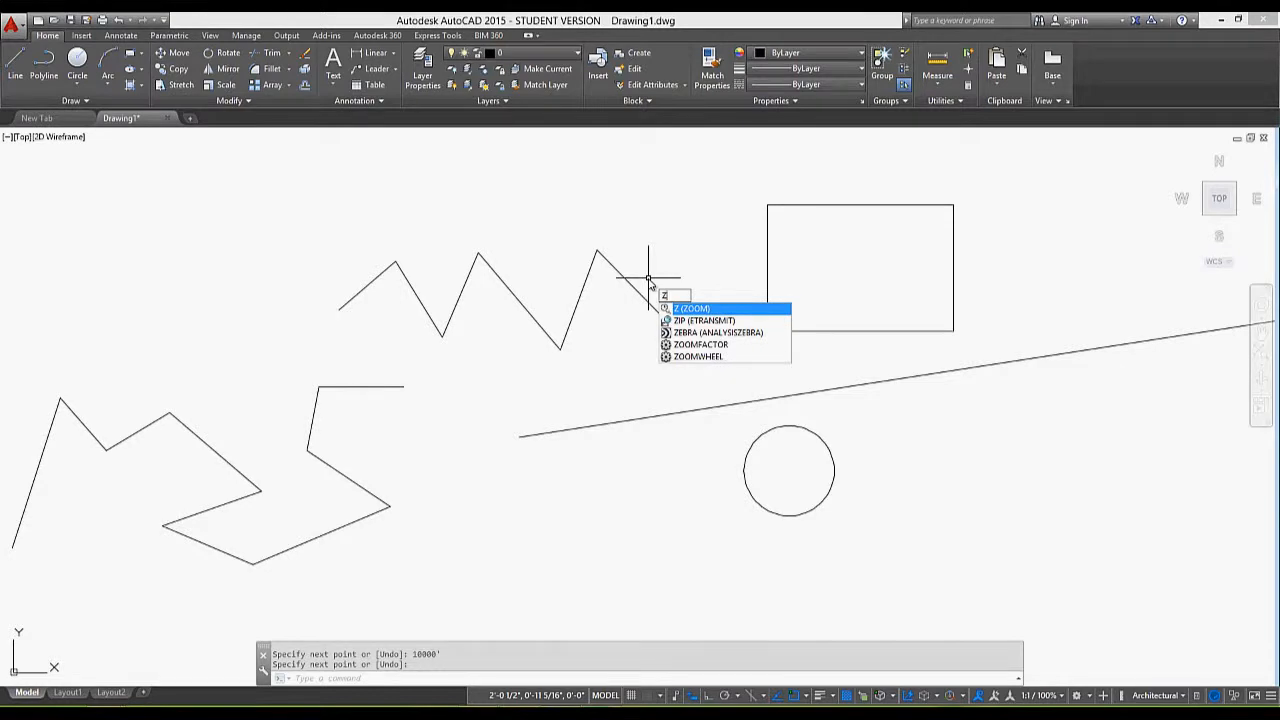
pyautogui.press('Return')
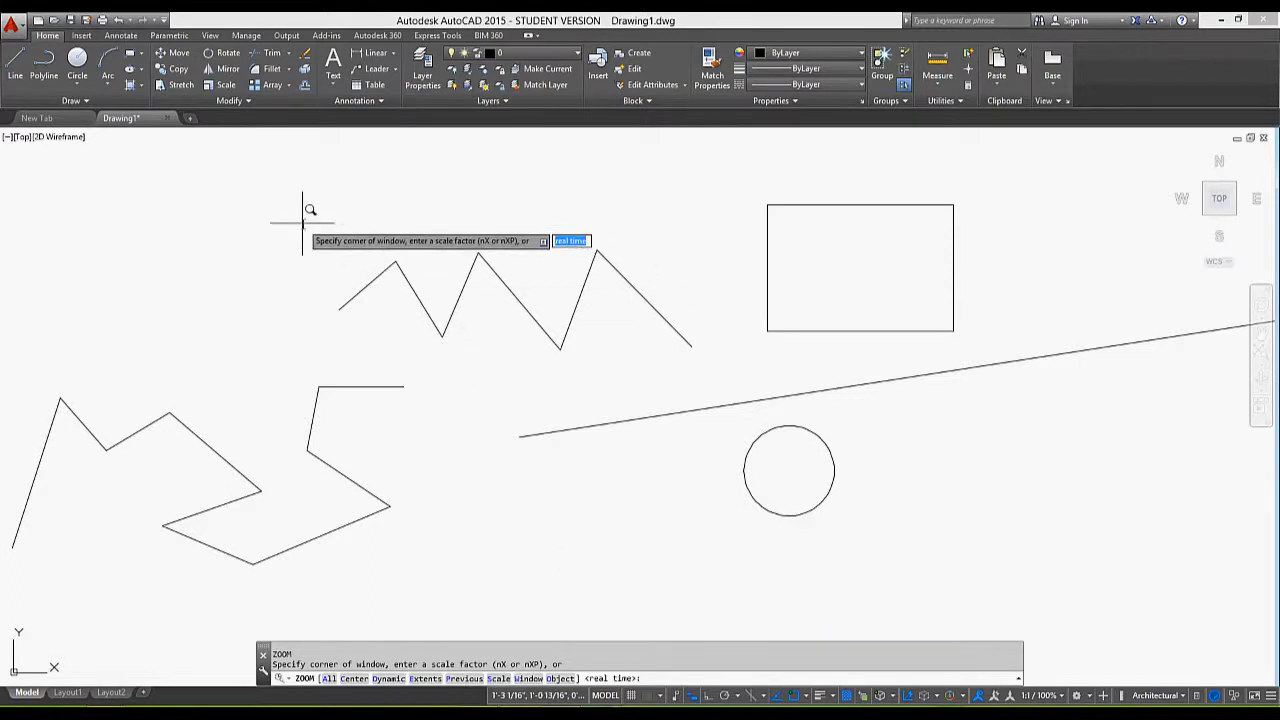
pyautogui.click(302, 220)
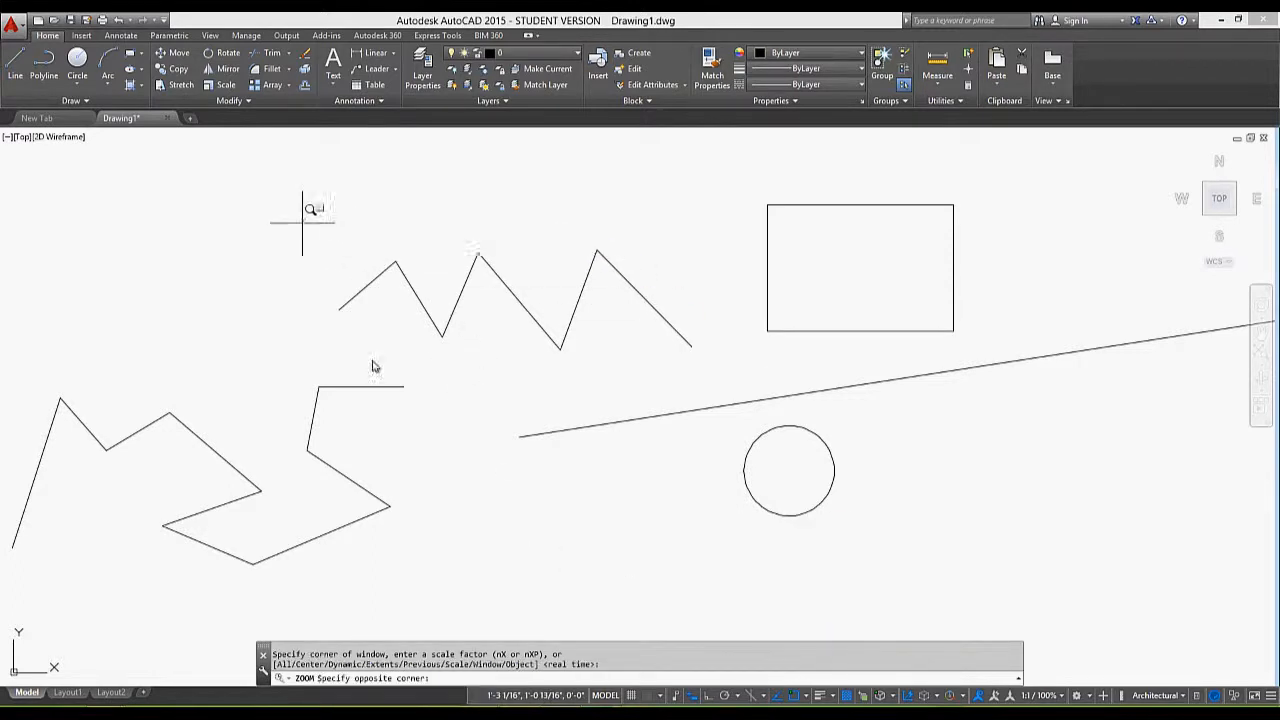
pyautogui.click(742, 566)
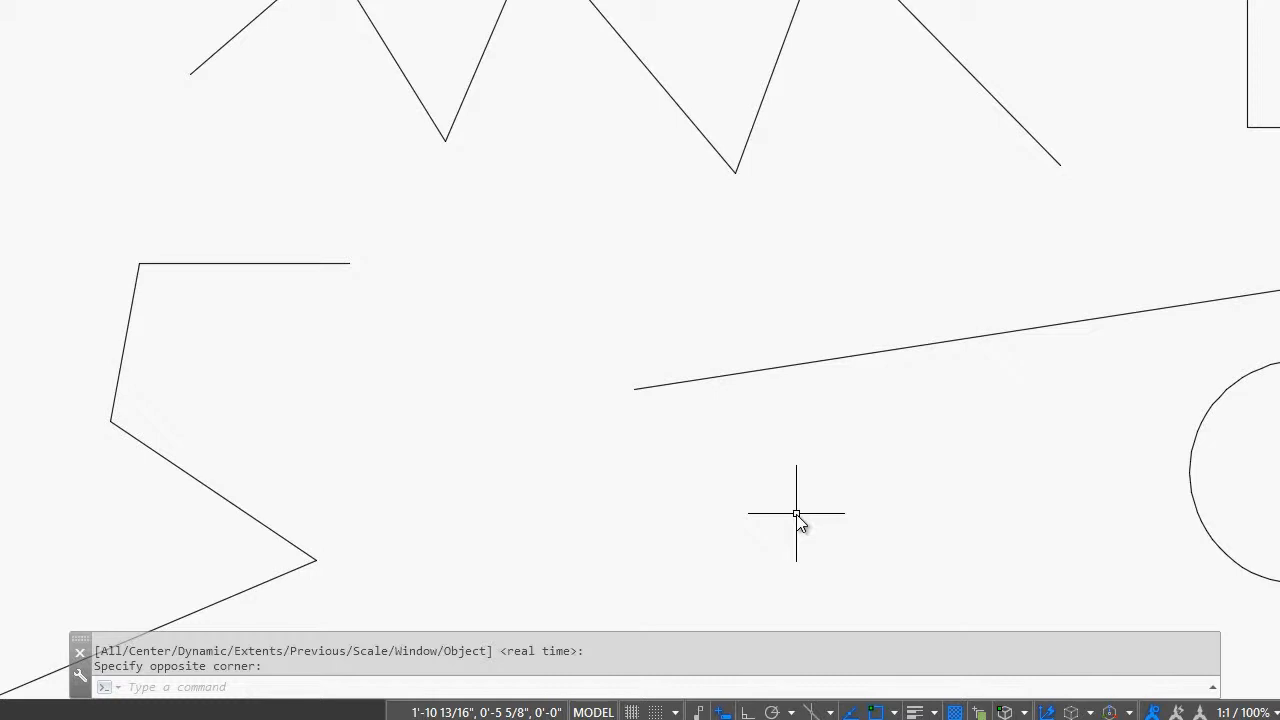
# Zoom to the drawing's extents to show the whole 10000' line
pyautogui.write('z')
pyautogui.press('Return')
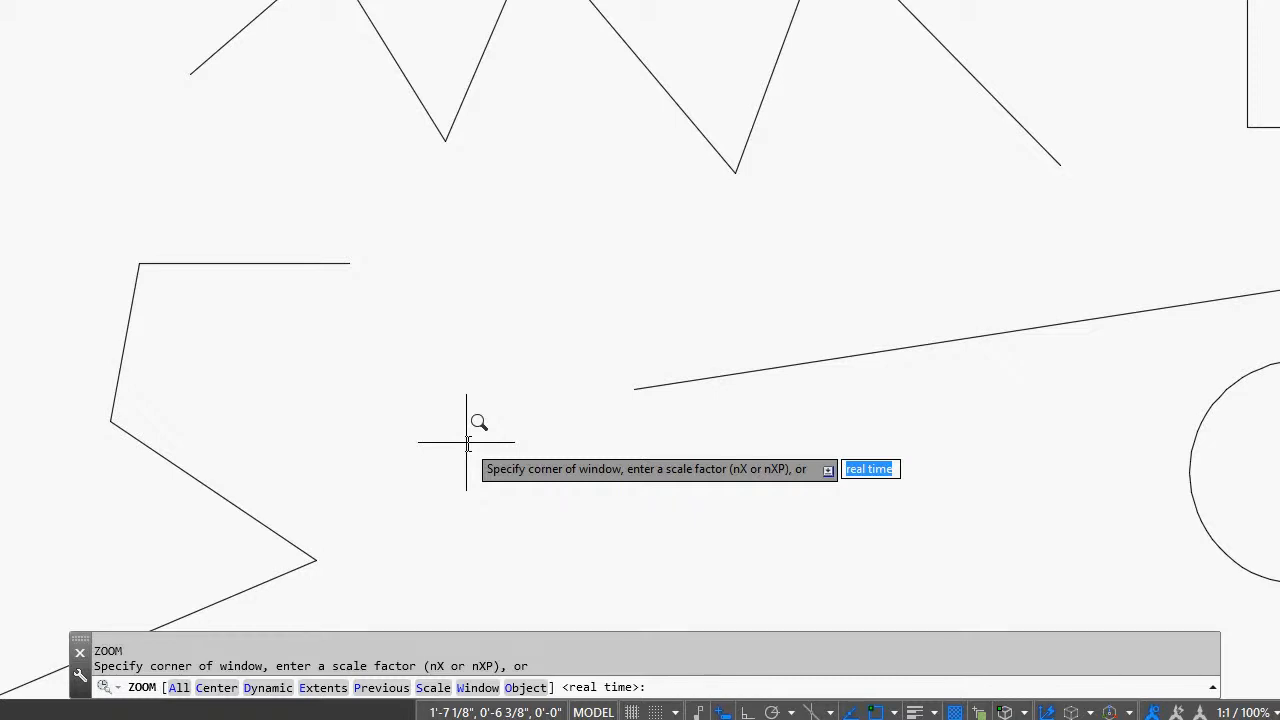
pyautogui.write('e')
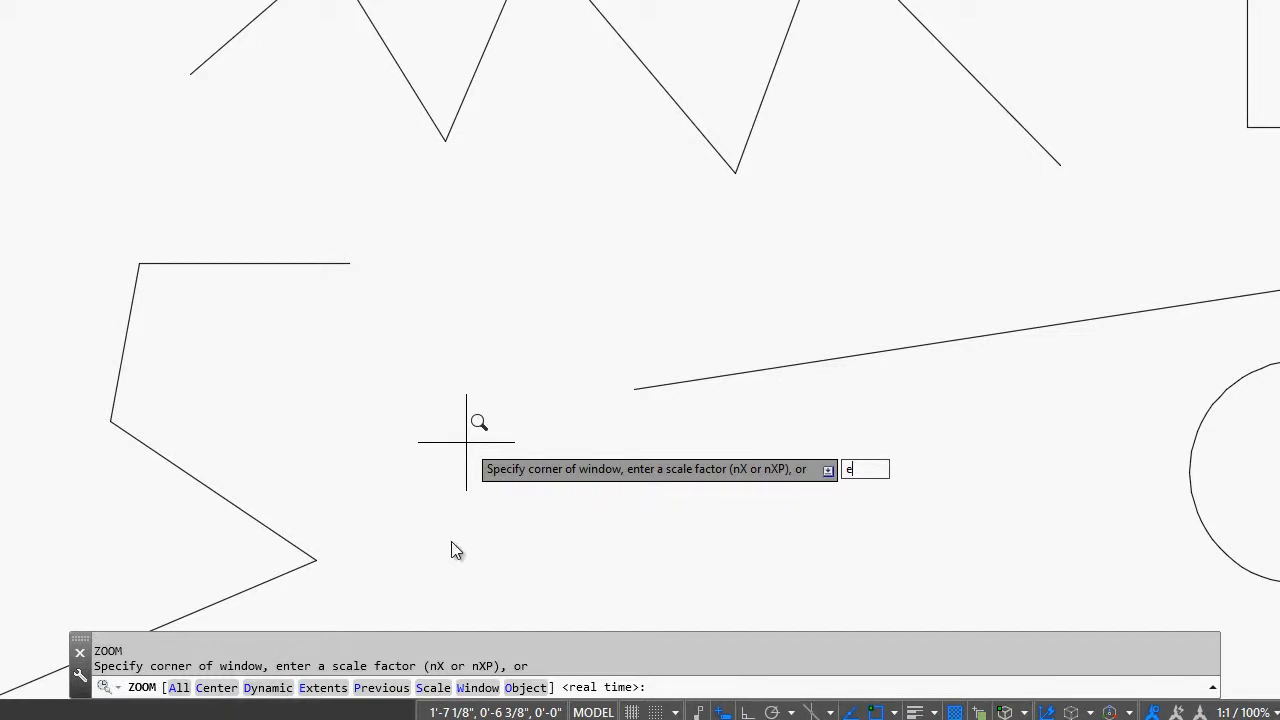
pyautogui.press('Return')
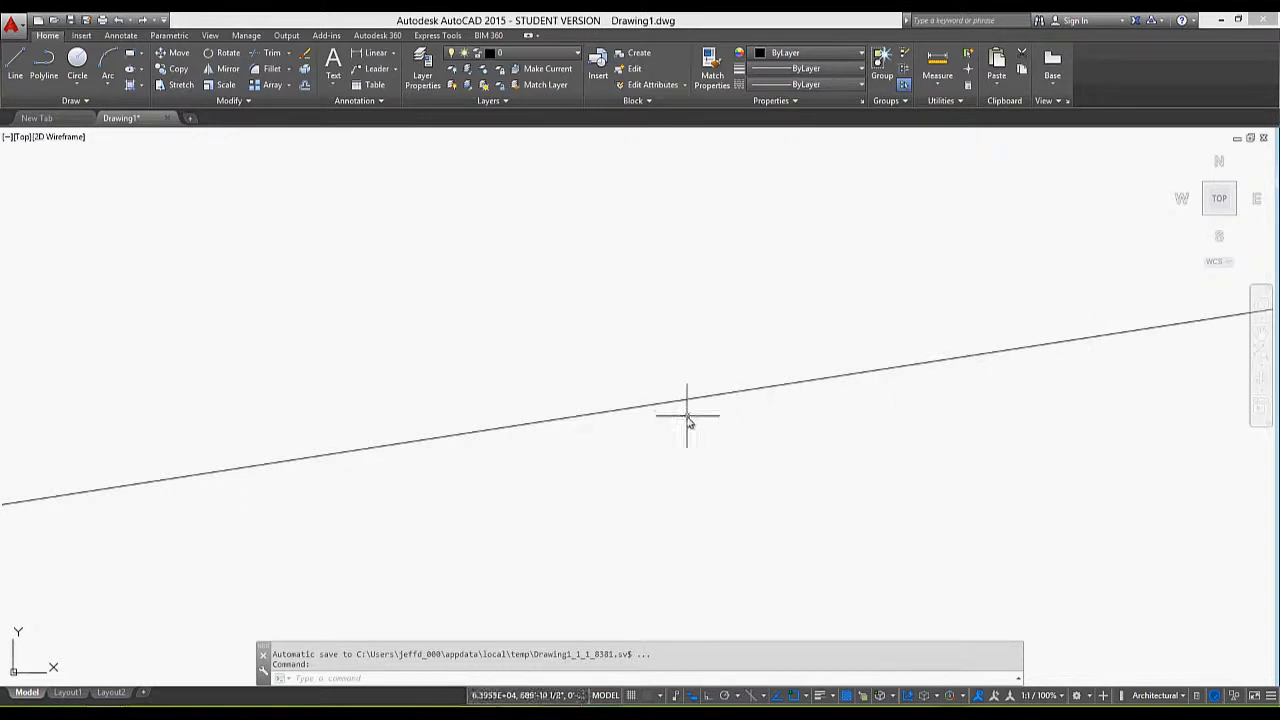
# Erase the 10000' line
pyautogui.click(687, 414)
pyautogui.click(690, 406)
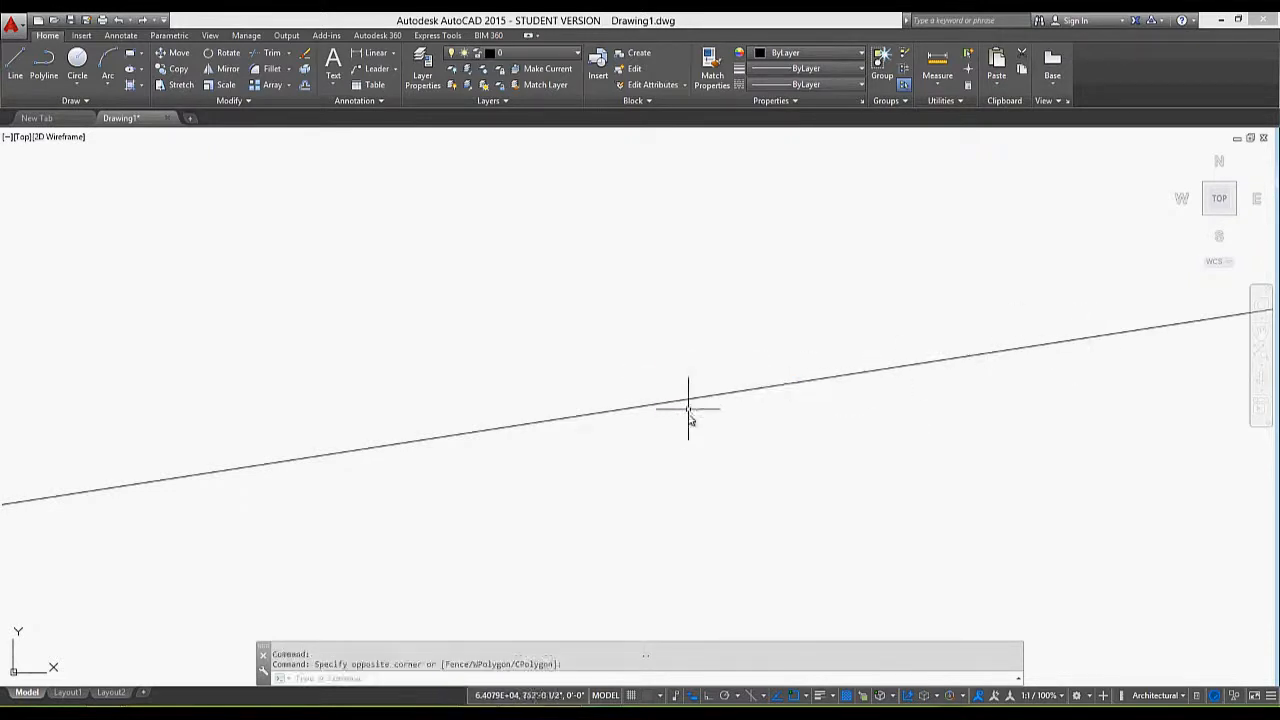
pyautogui.click(689, 403)
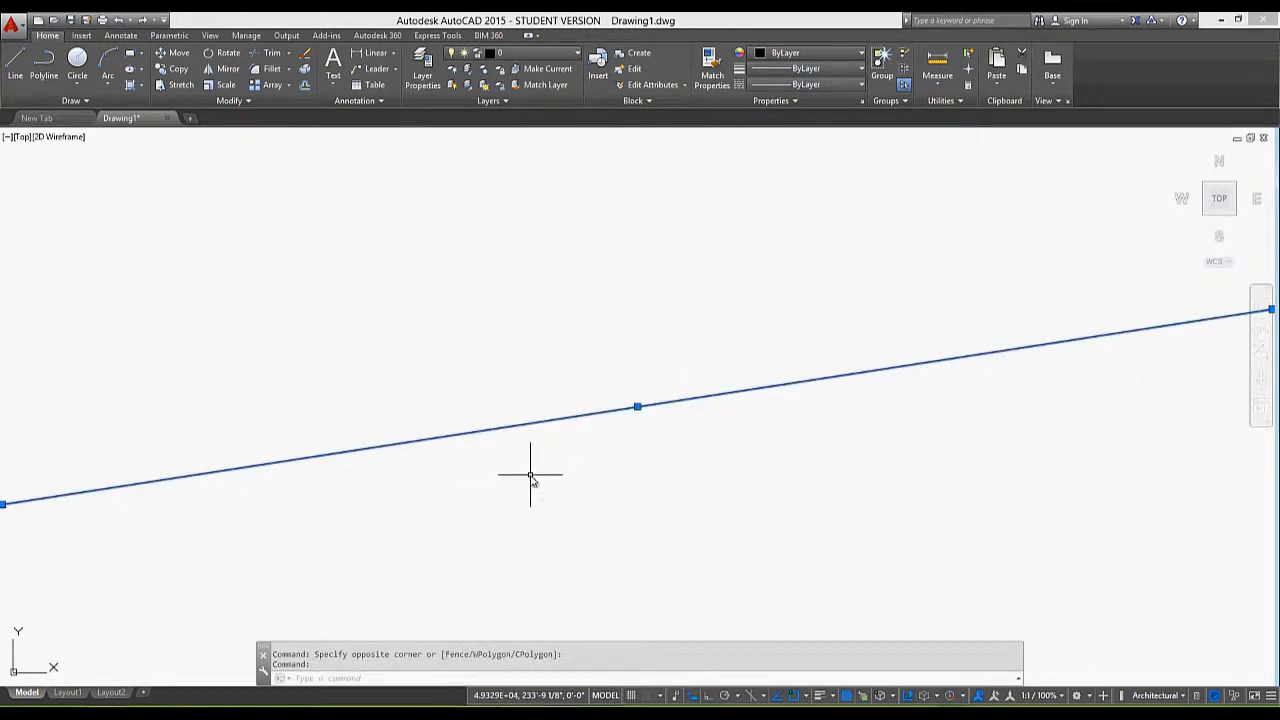
pyautogui.write('e')
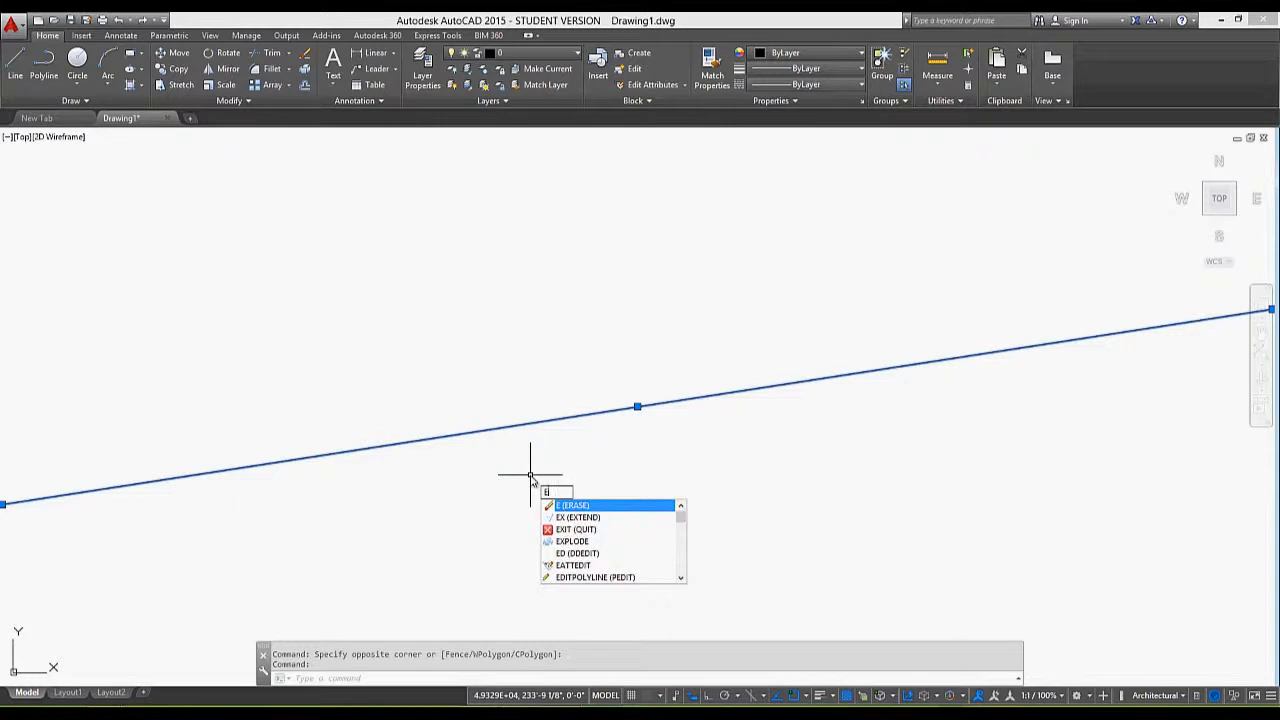
pyautogui.click(602, 508)
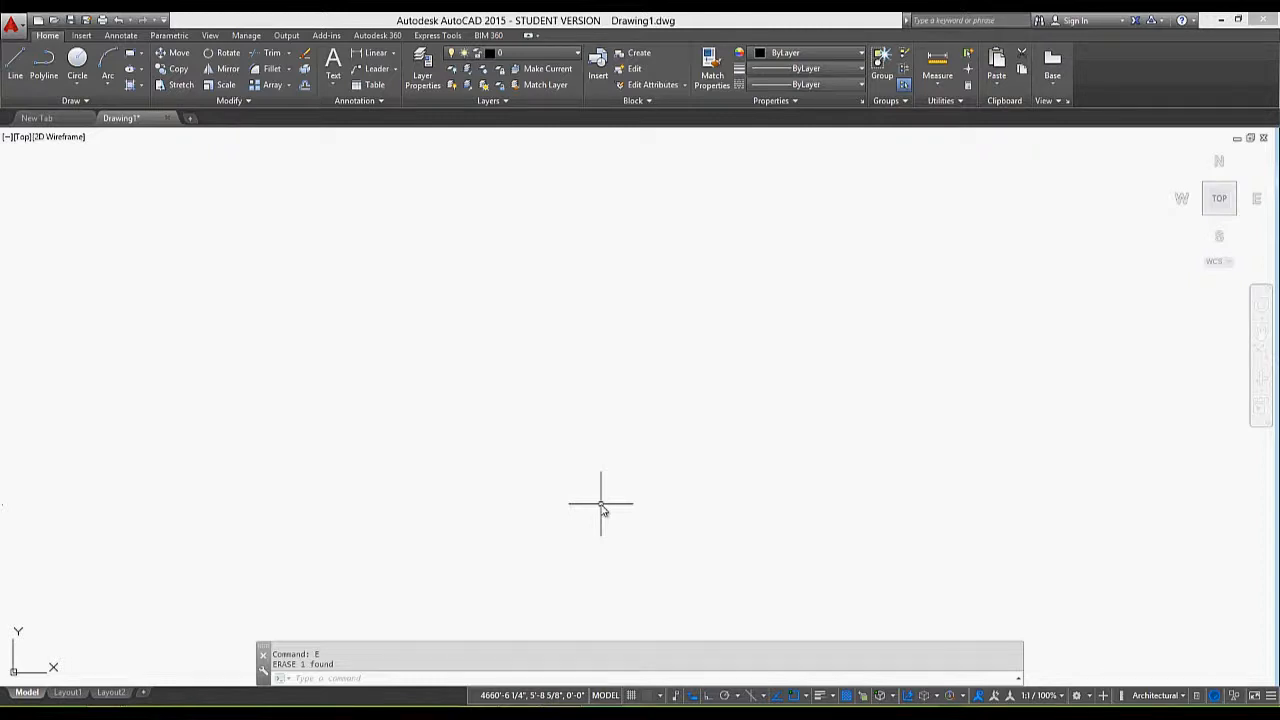
# Zoom to the extents of the remaining shapes using the Zoom command's Extents option
pyautogui.write('z')
pyautogui.press('Return')
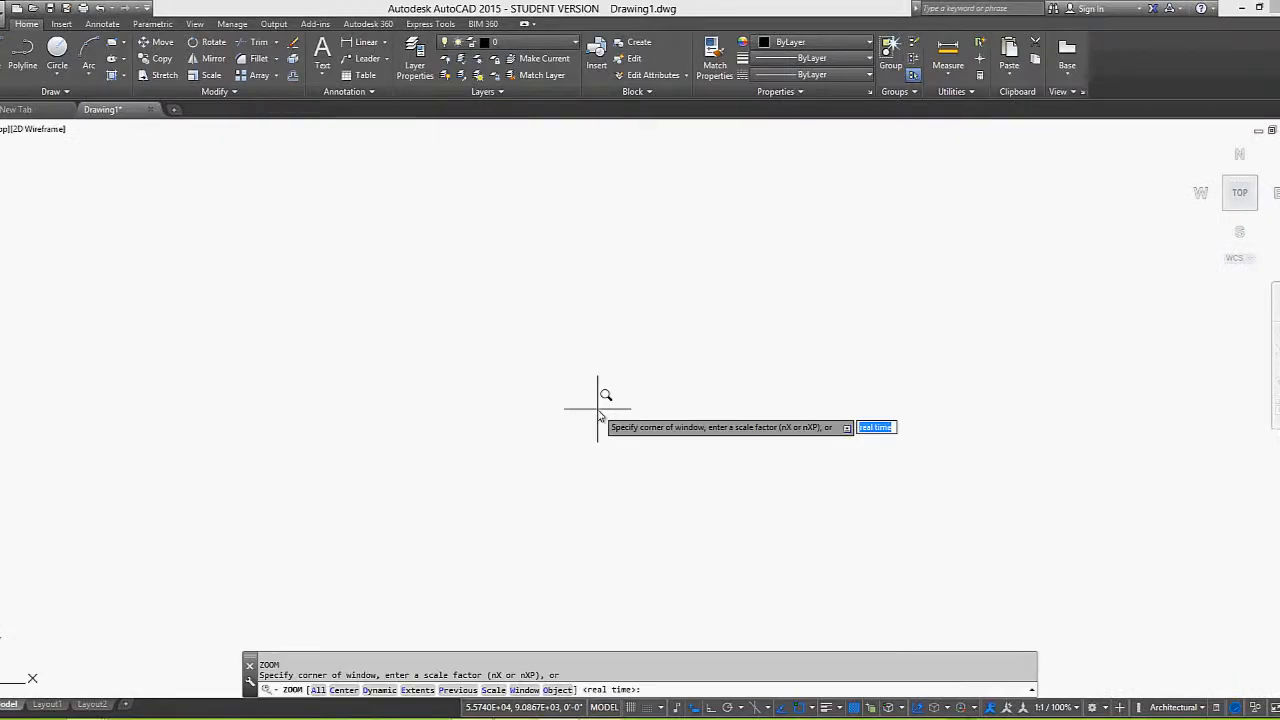
pyautogui.press('Down')
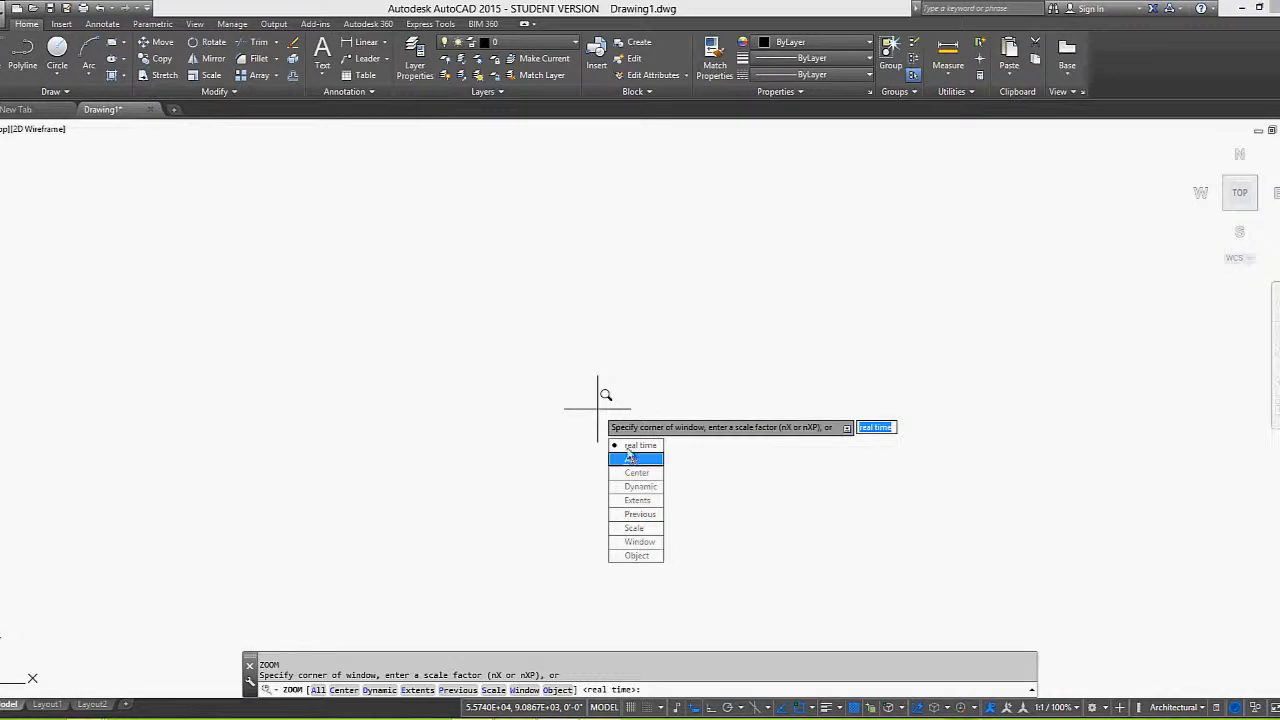
pyautogui.click(638, 501)
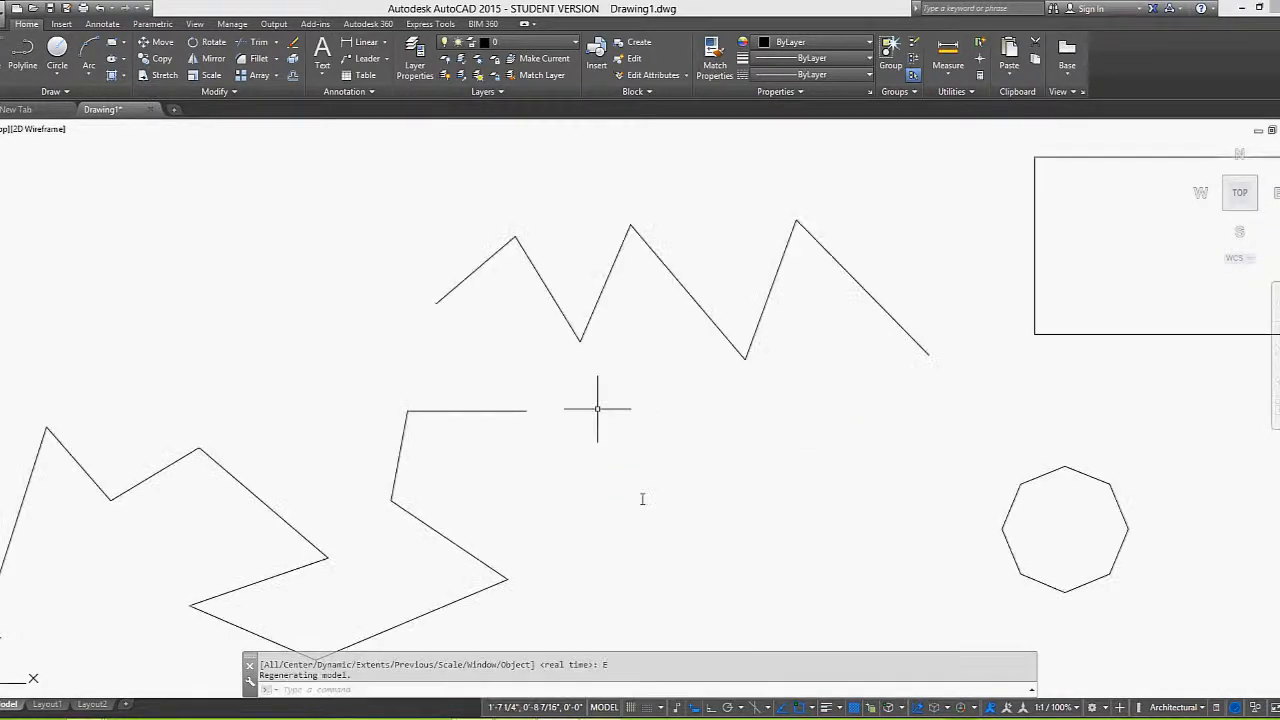